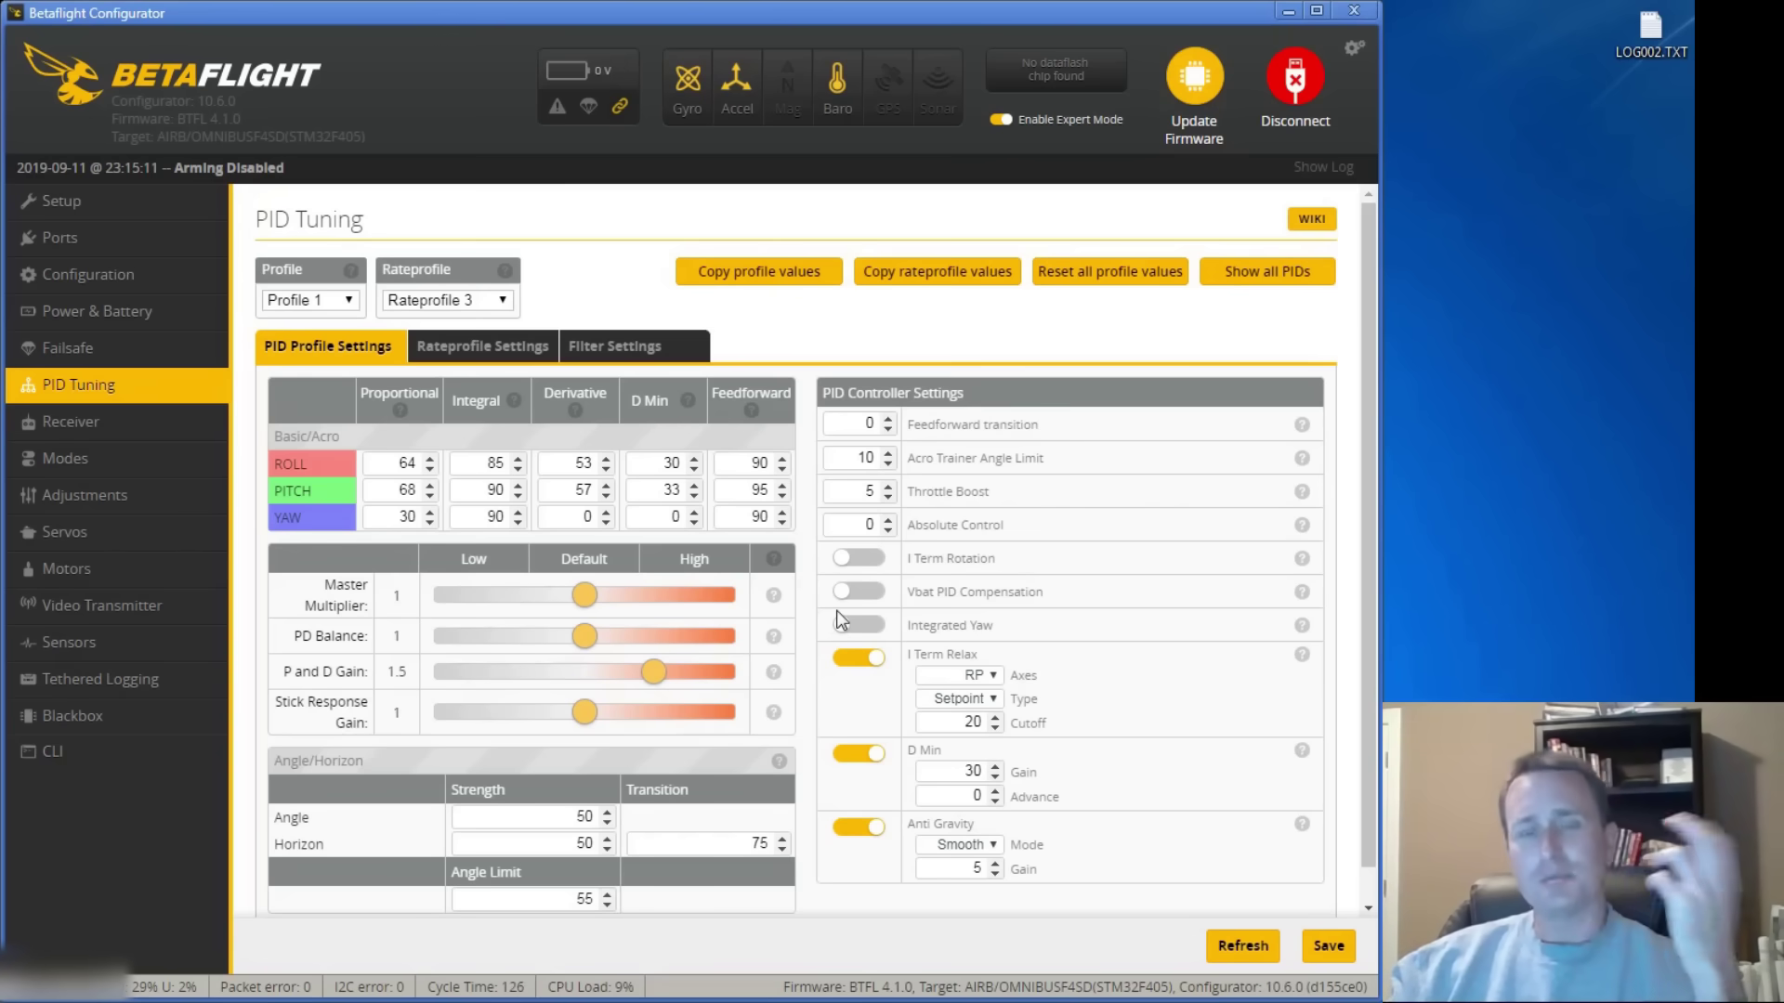
Check the rates and TPA settings, return to the PID table, then scrub the Quad-C-log-22.bfl log.
click(482, 345)
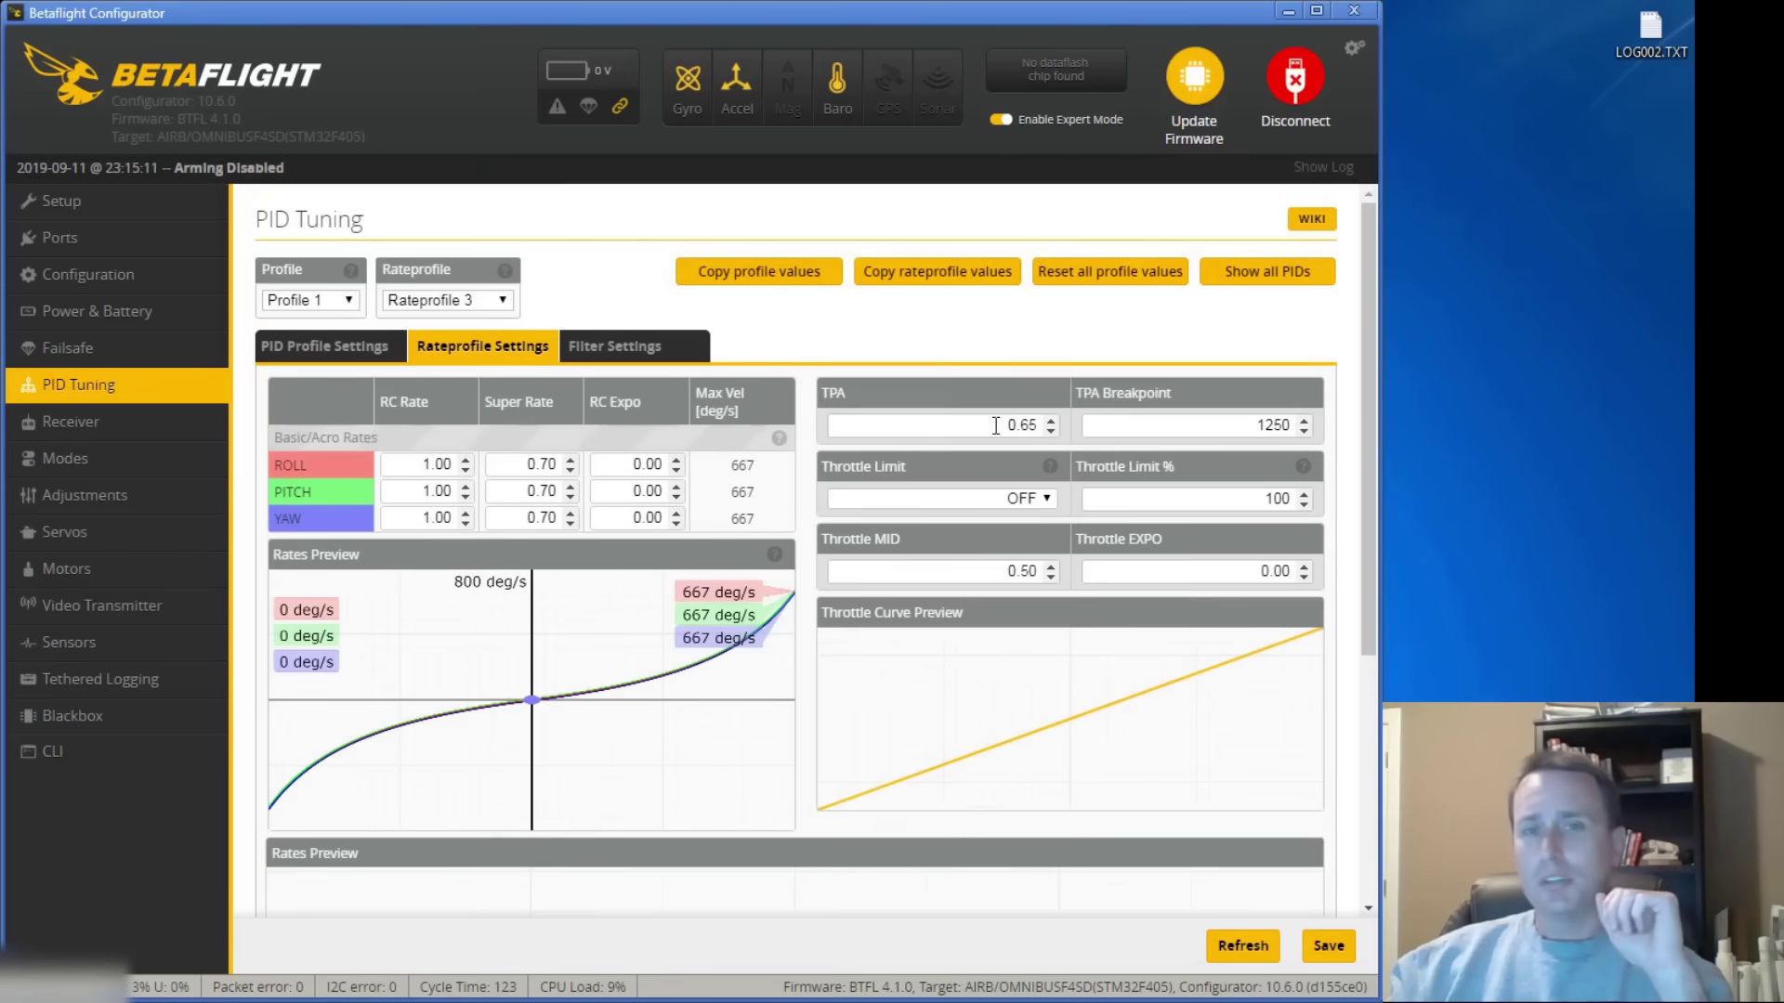
click(328, 346)
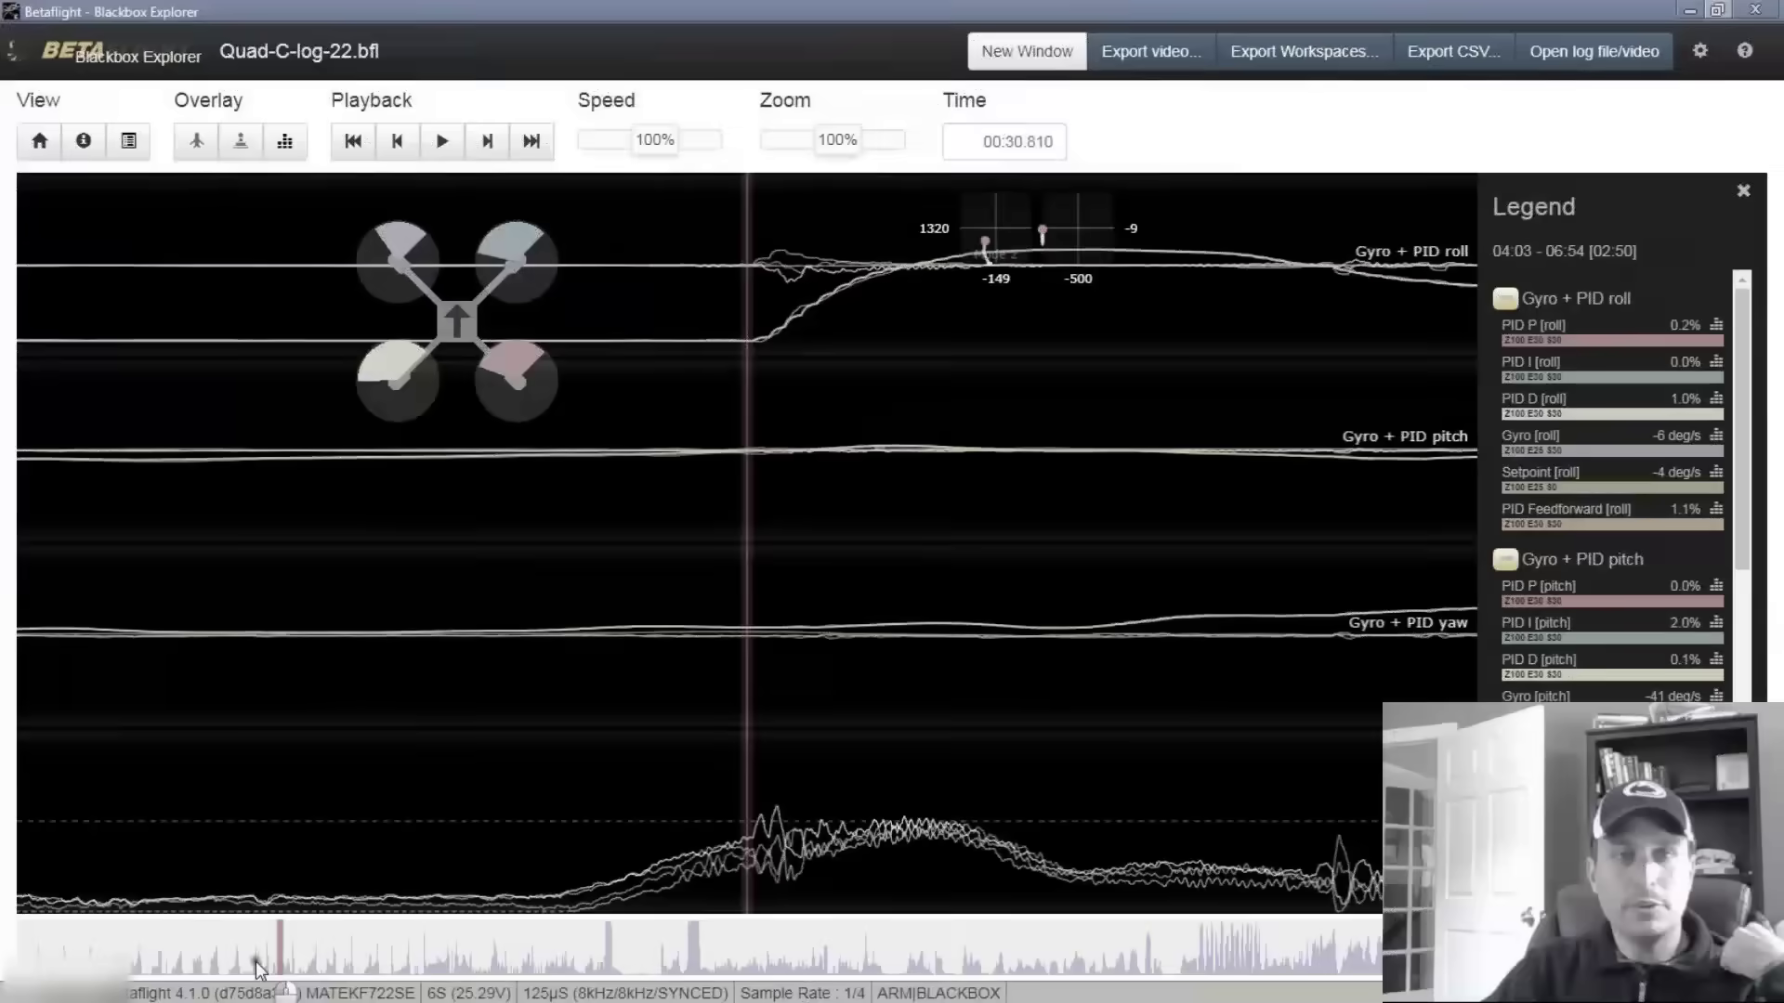
drag(829, 566, 817, 251)
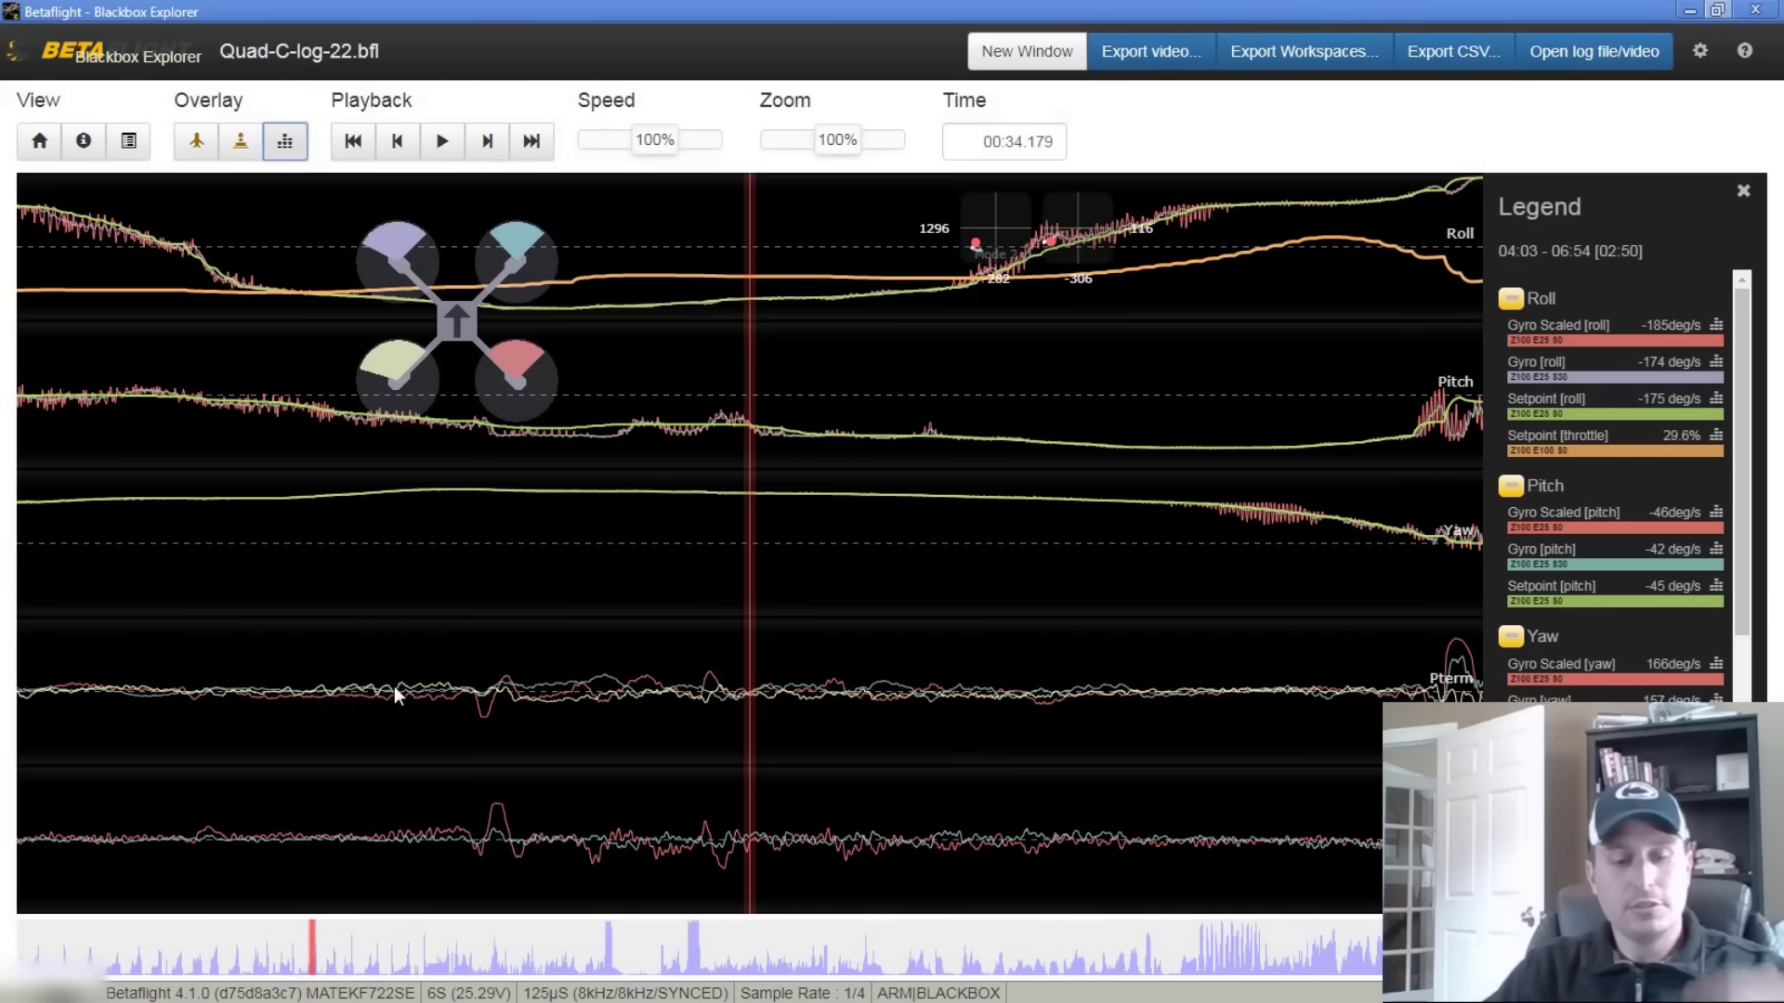
Switch to the Gyro + PID graph layout and move the log to the sharp roll spike near 00:28.894.
key(2)
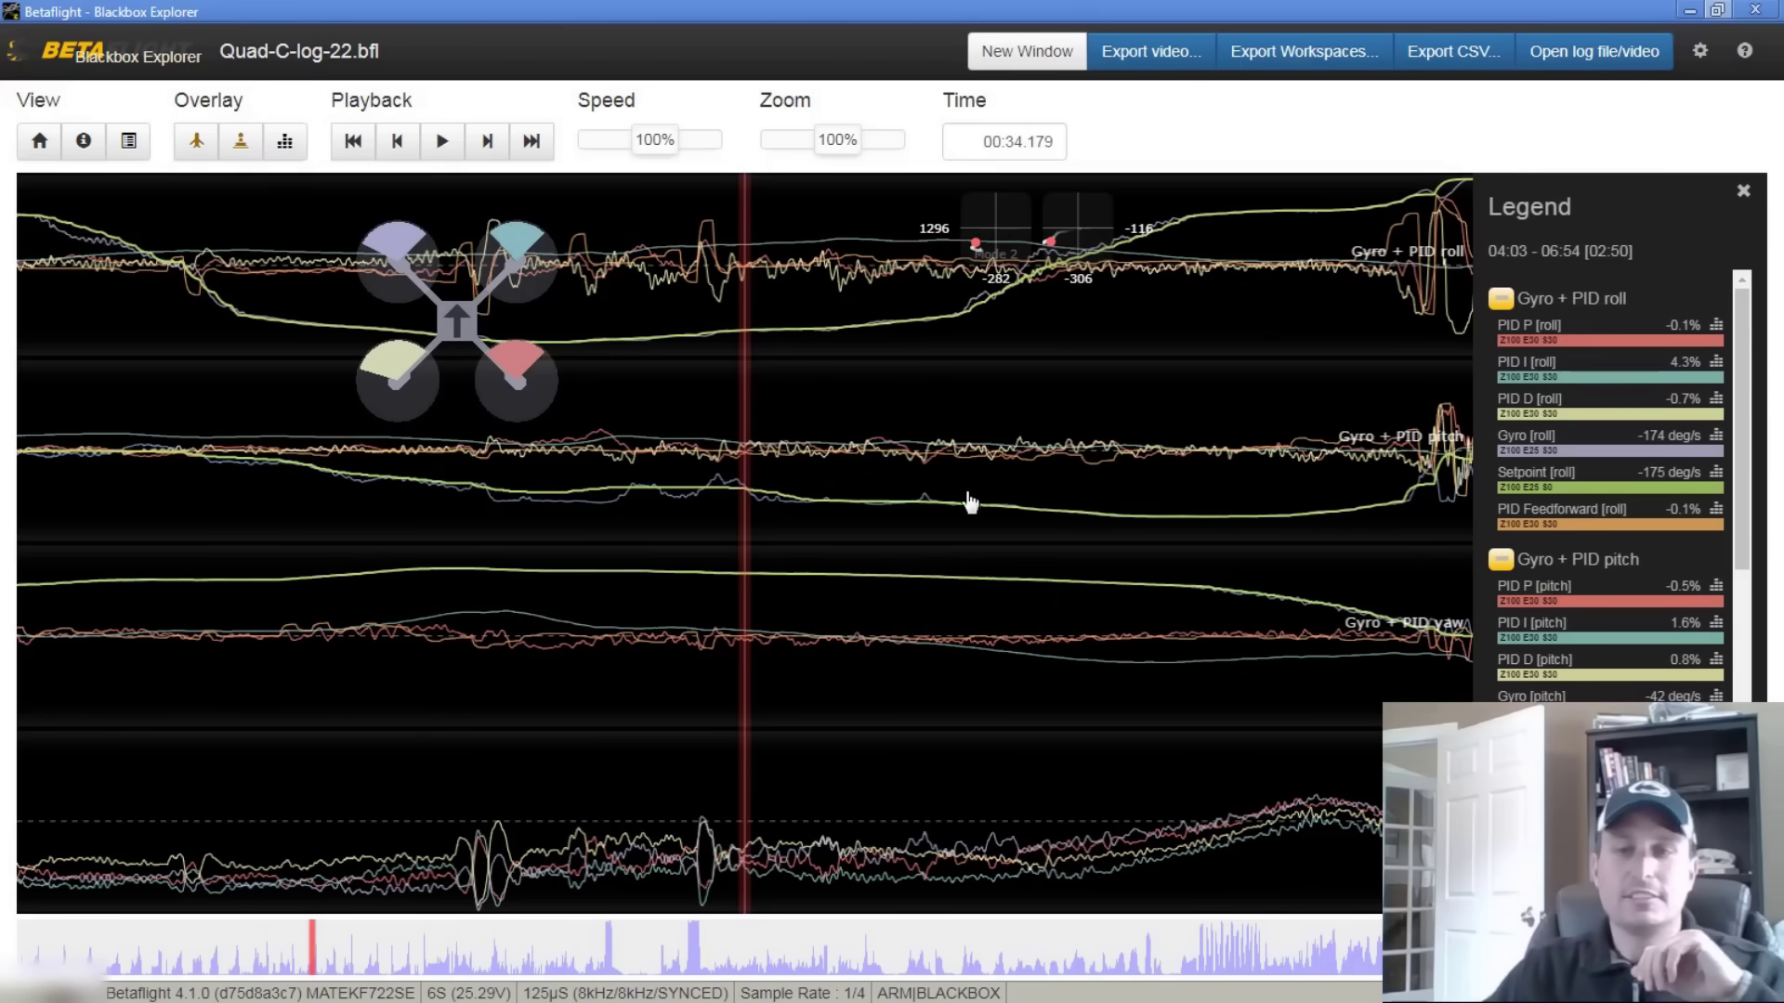
drag(1012, 576, 874, 613)
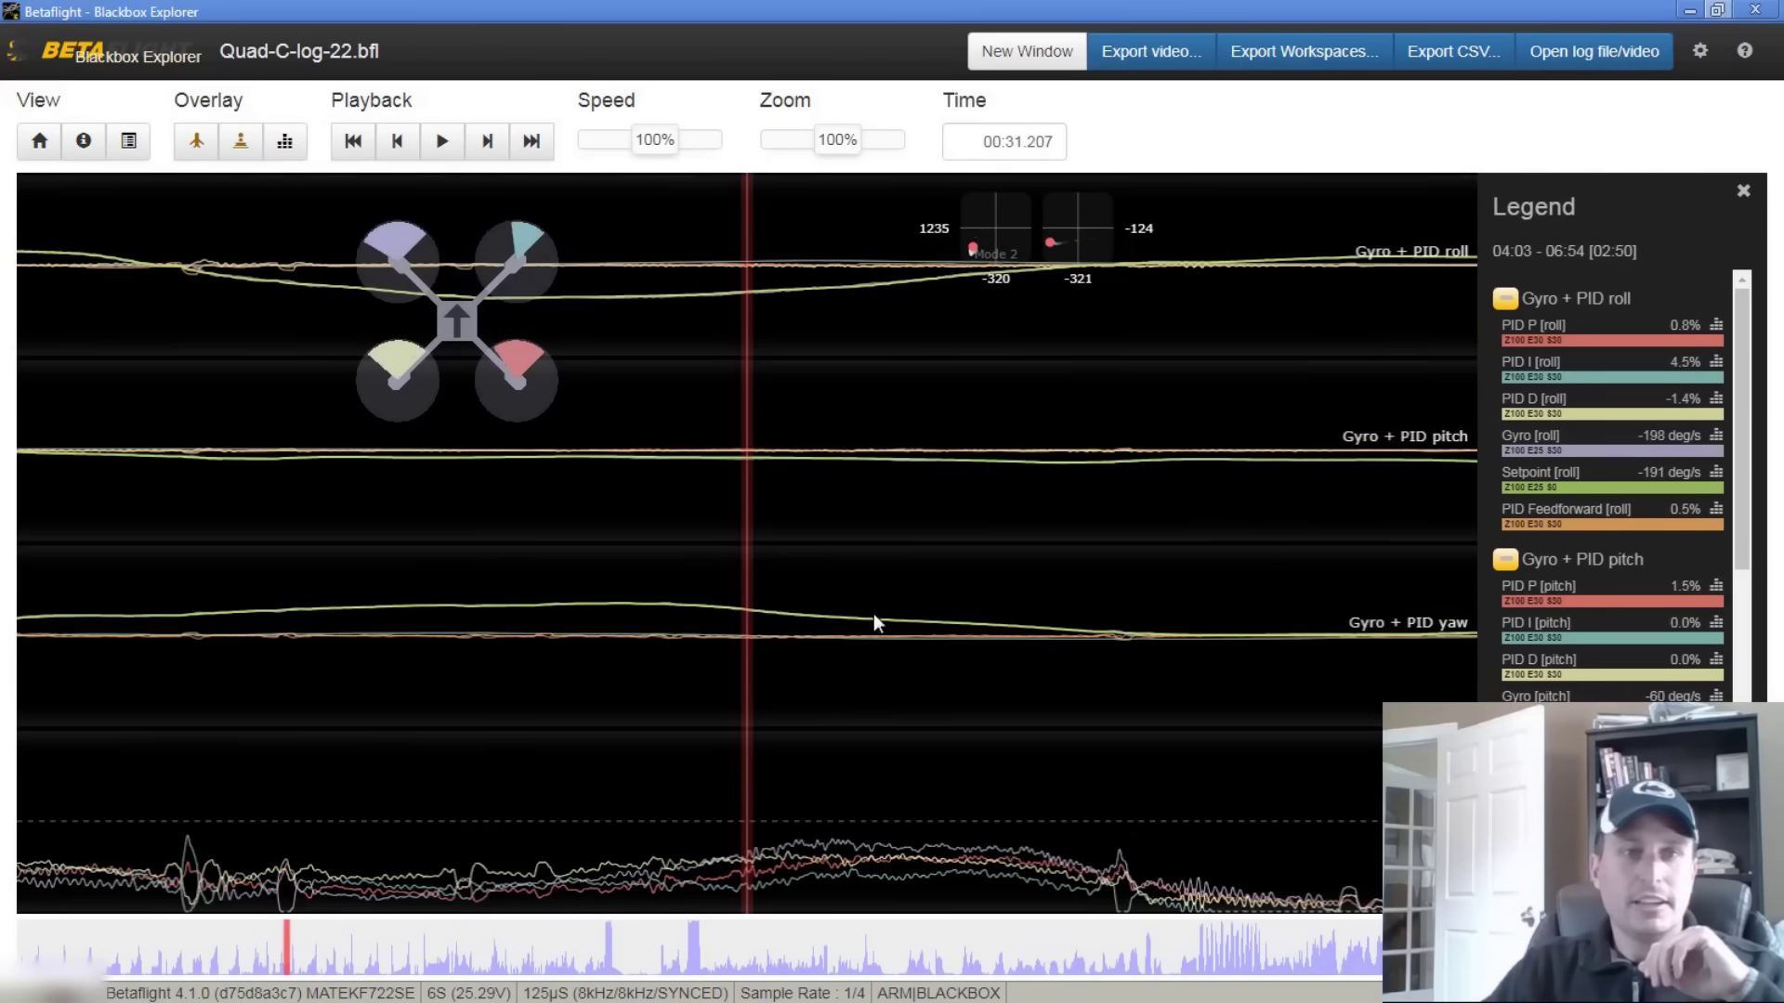
click(281, 952)
click(258, 966)
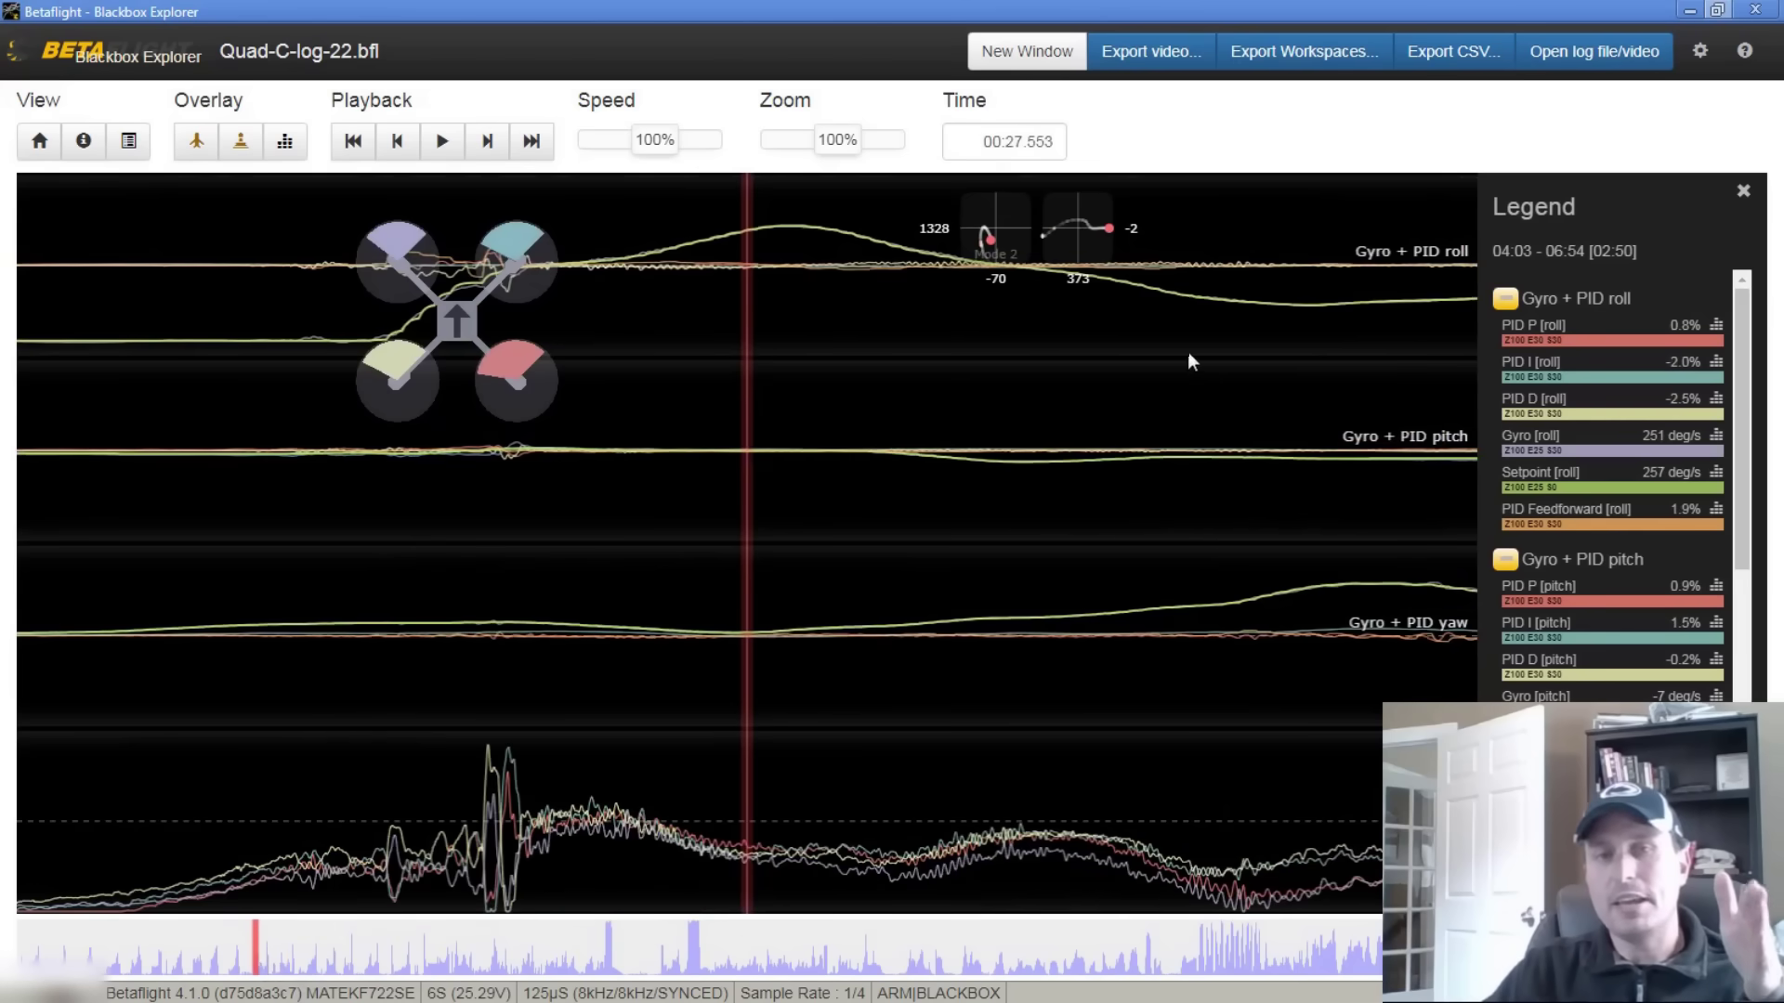
mouse_move(828, 413)
mouse_down()
mouse_move(1111, 432)
mouse_move(1294, 359)
mouse_up()
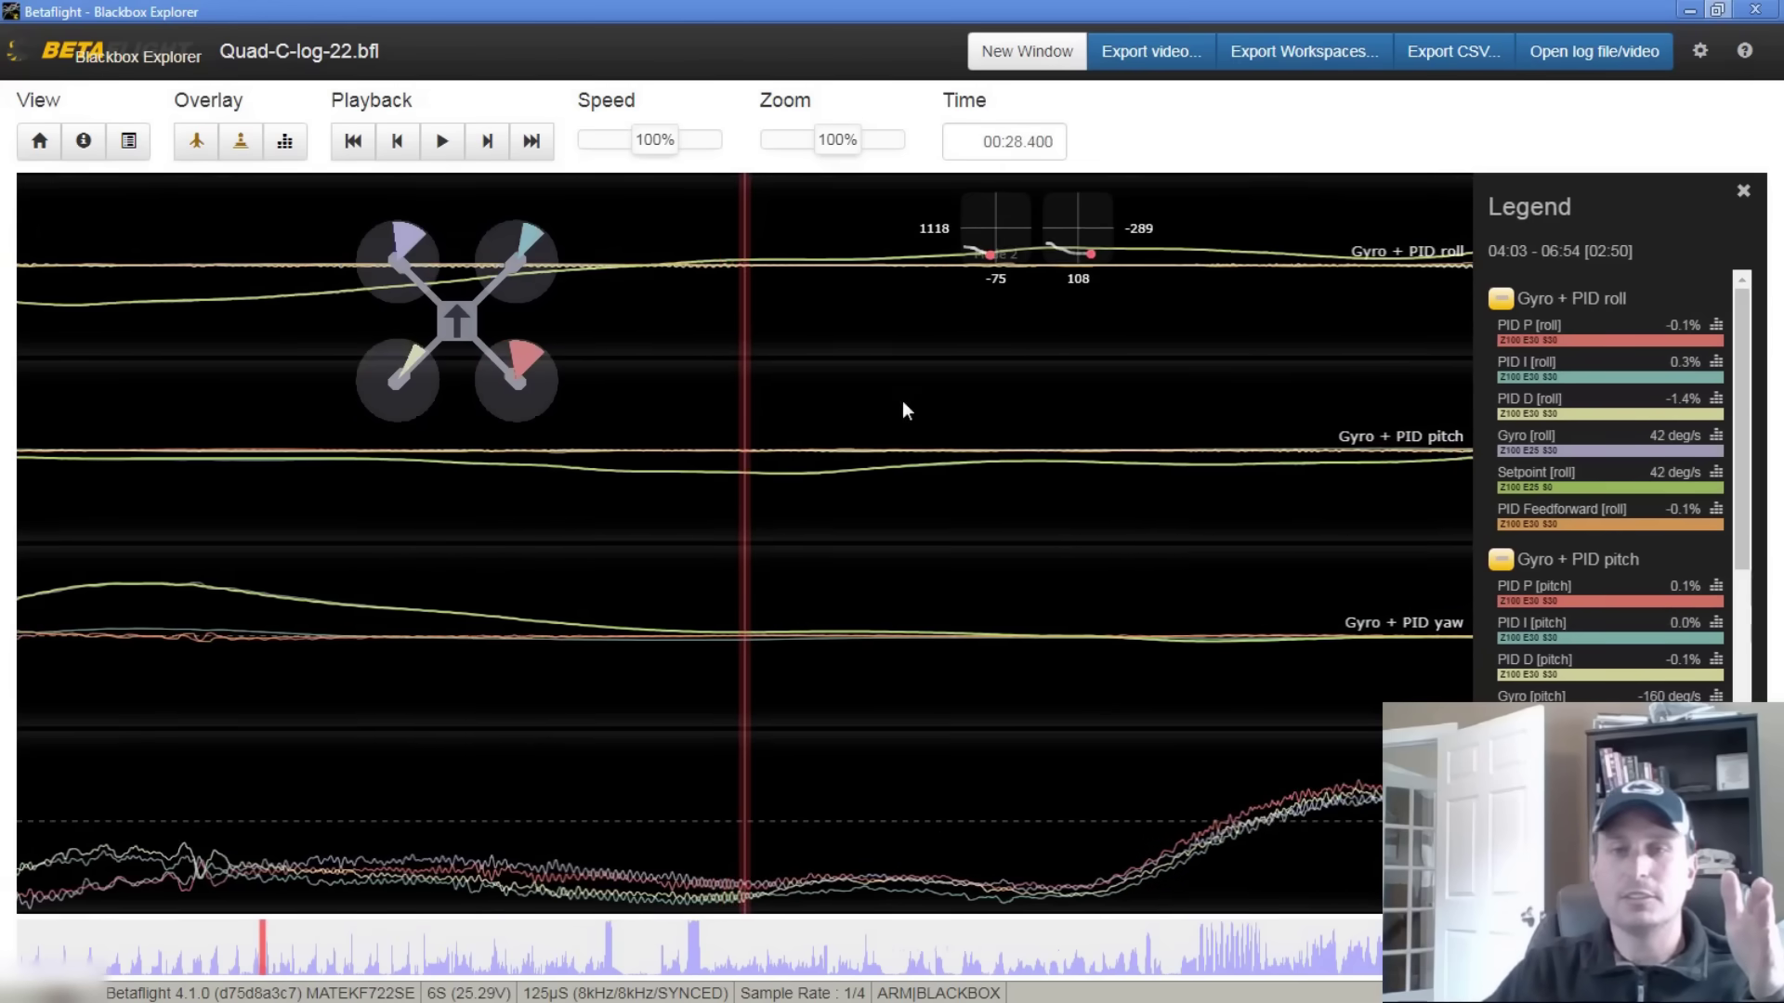
drag(904, 406, 846, 170)
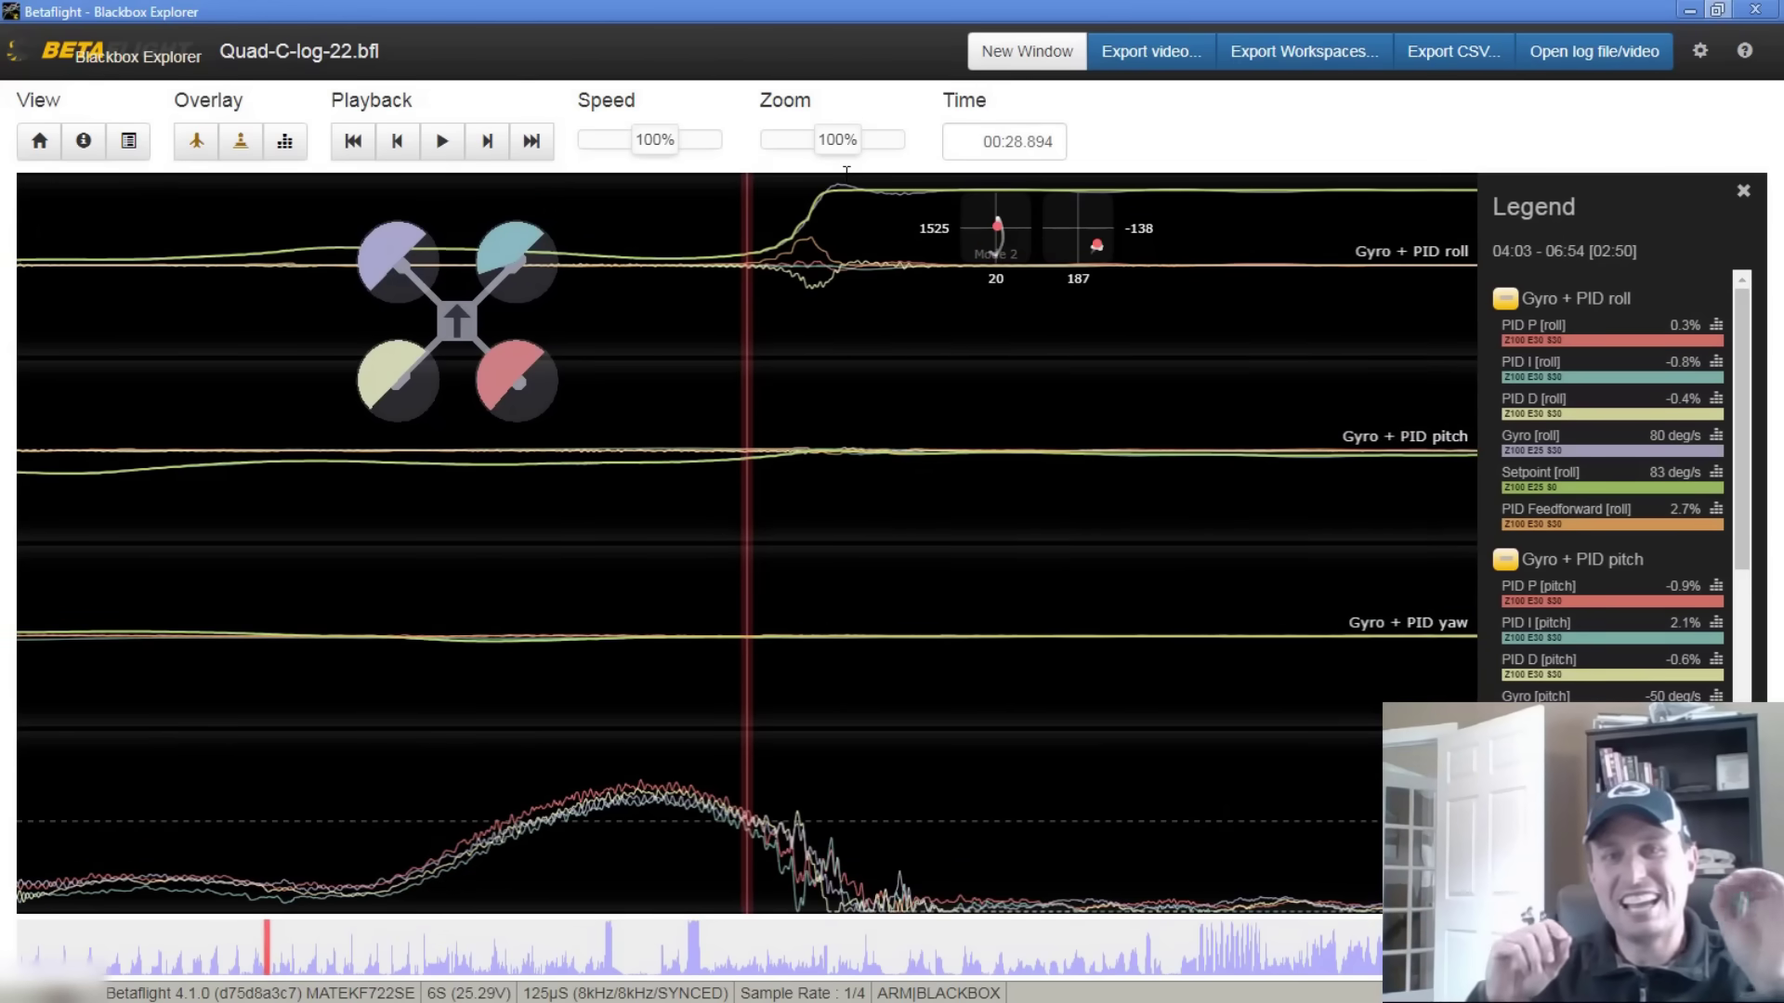
Show only the Gyro + PID roll graph and step back one frame to 00:28.893.
click(1507, 299)
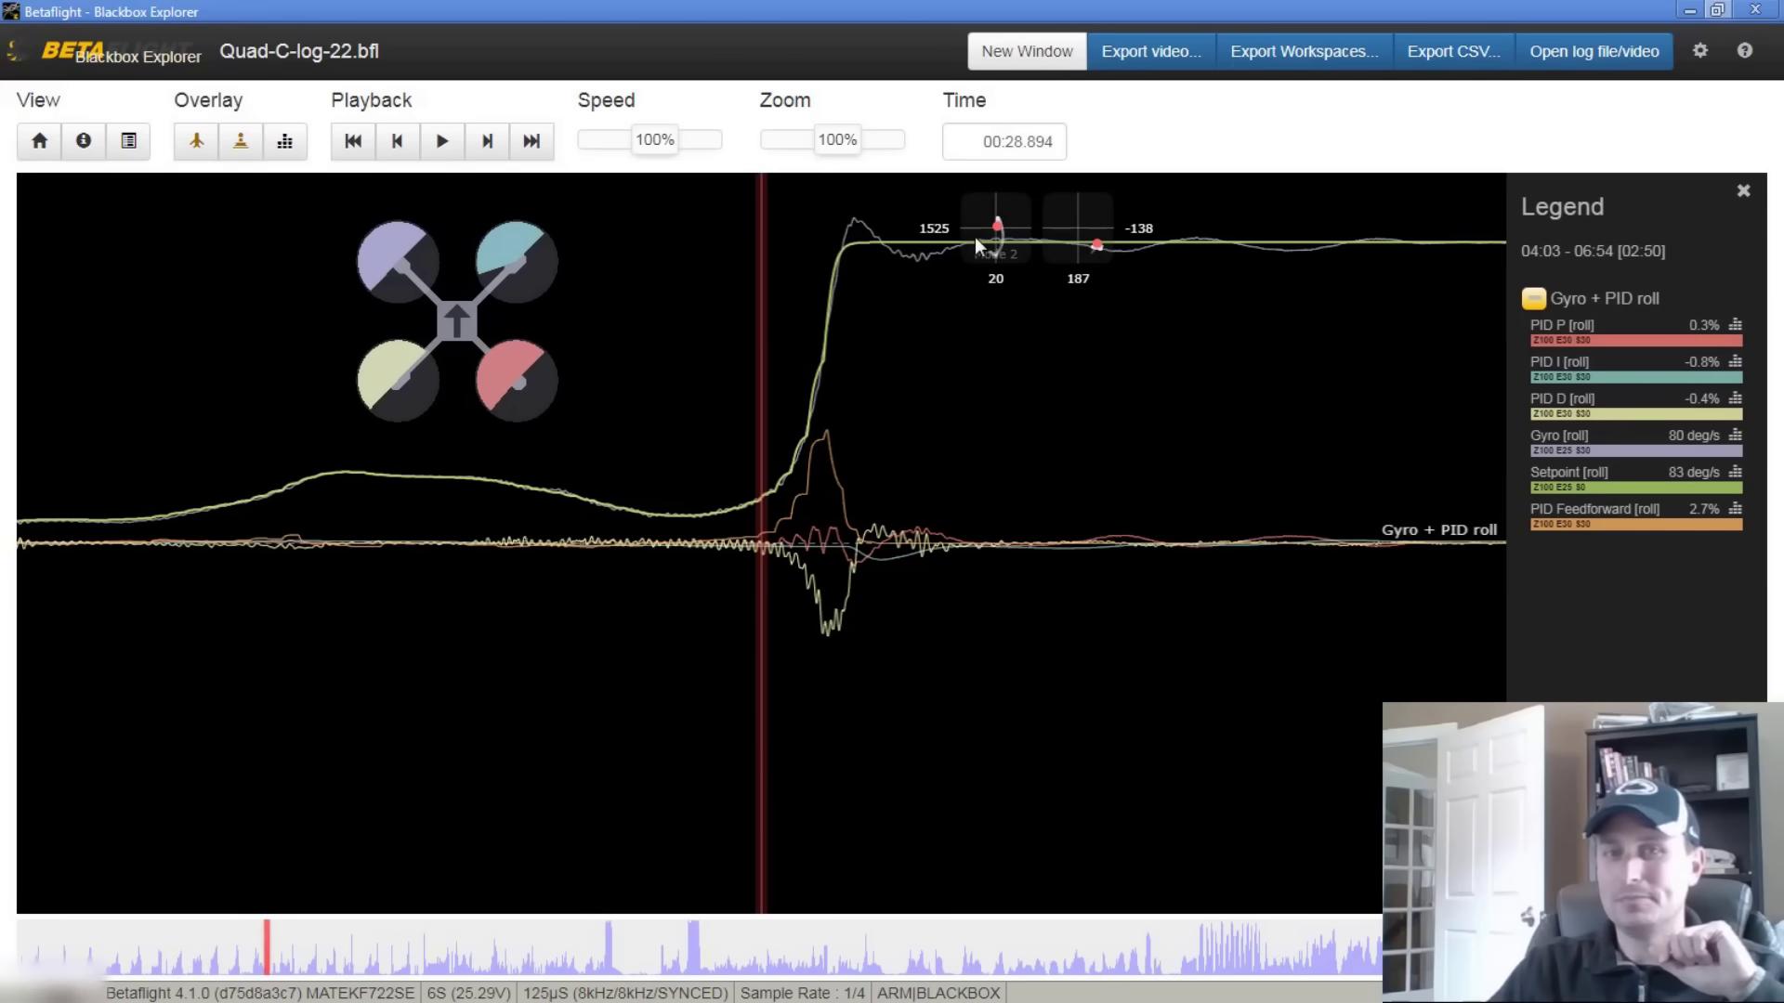
mouse_move(1568, 455)
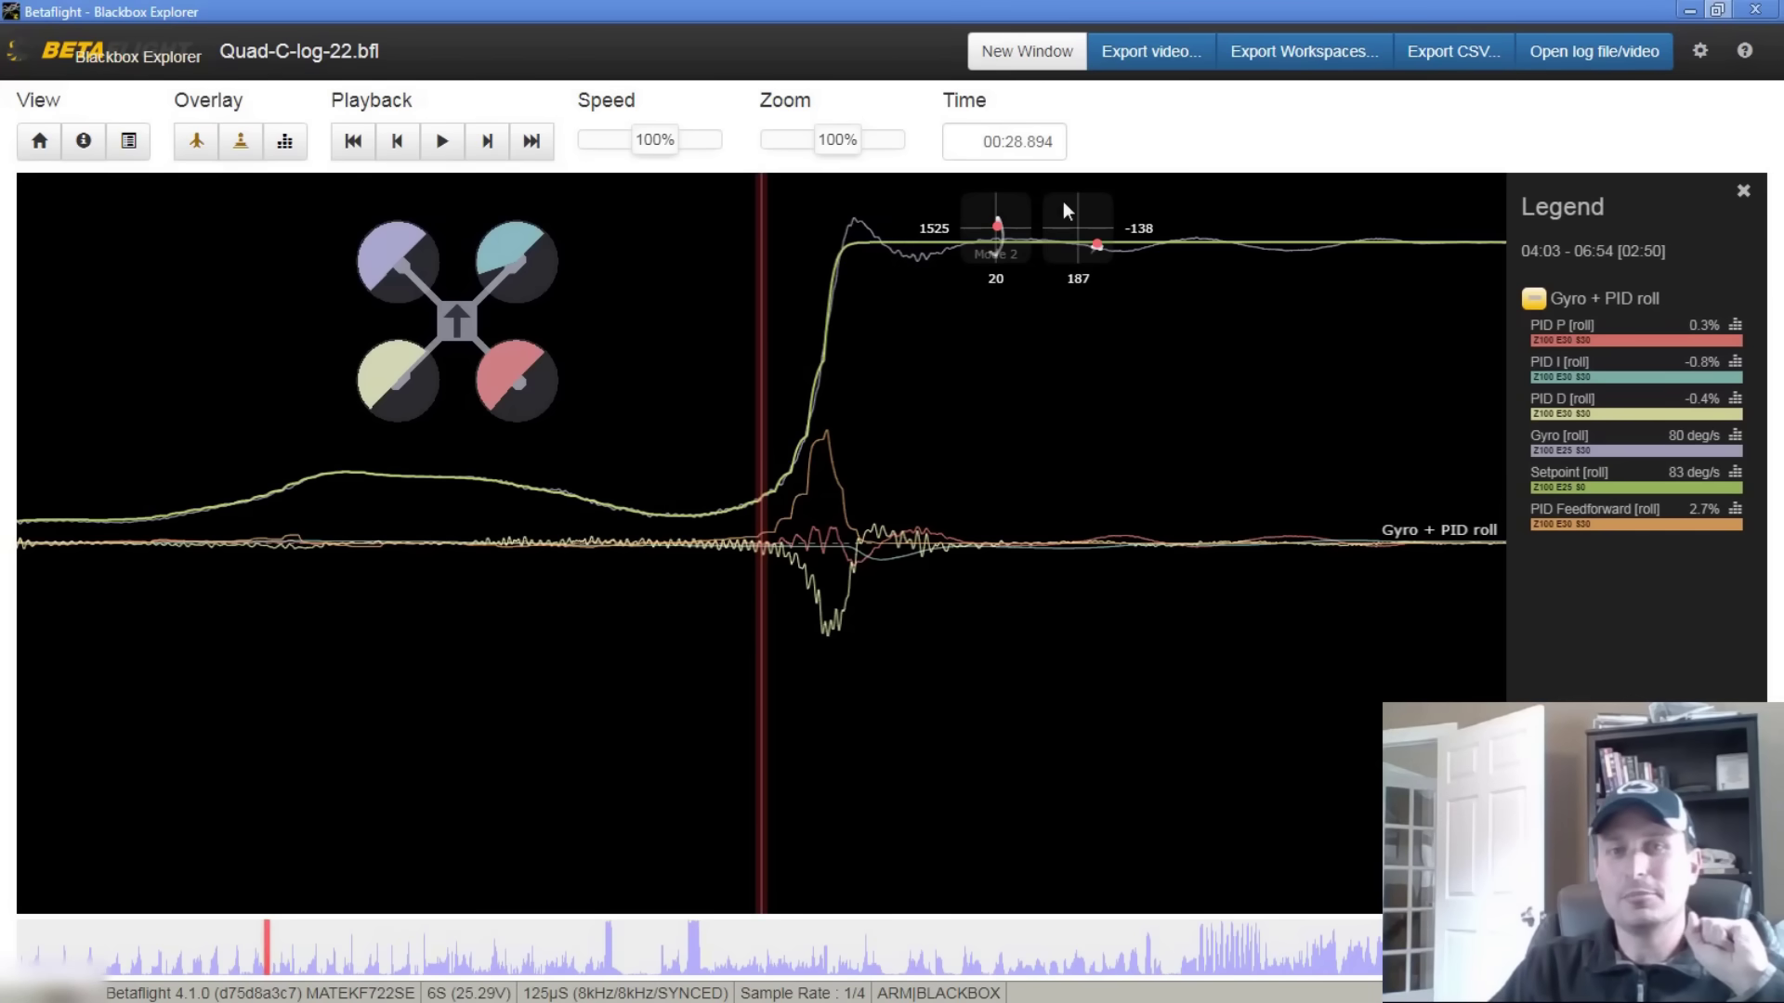
key(Left)
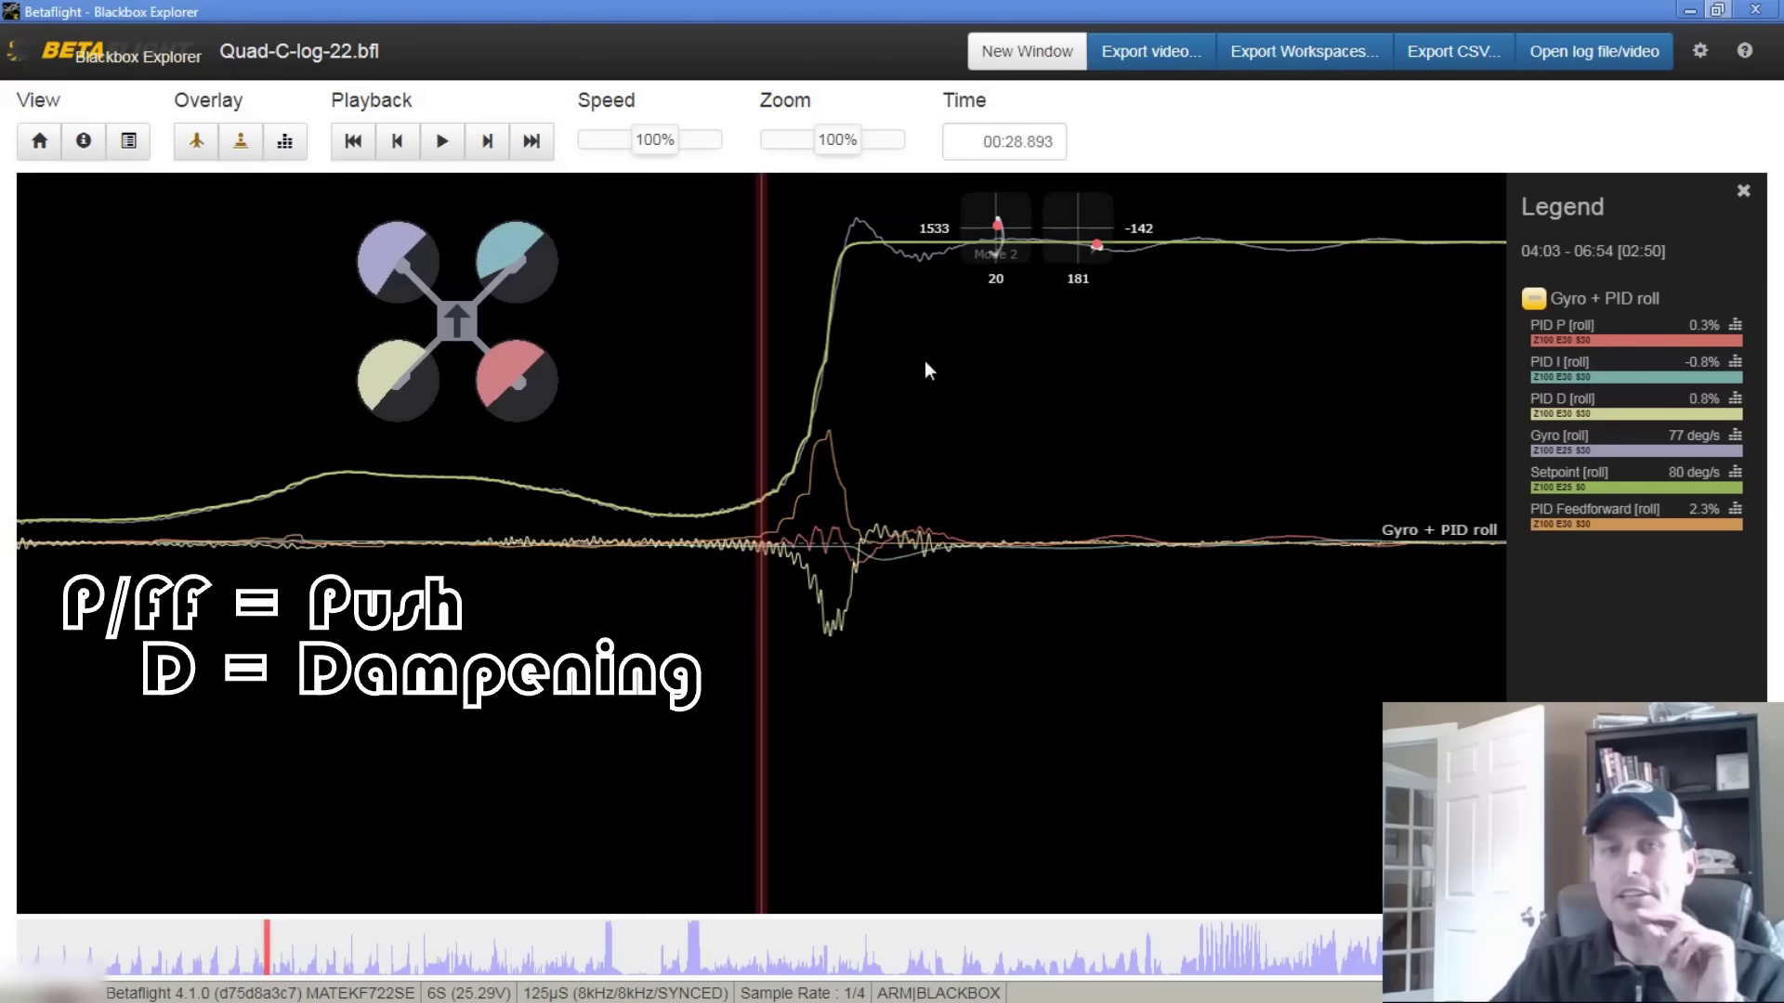
drag(927, 370, 708, 498)
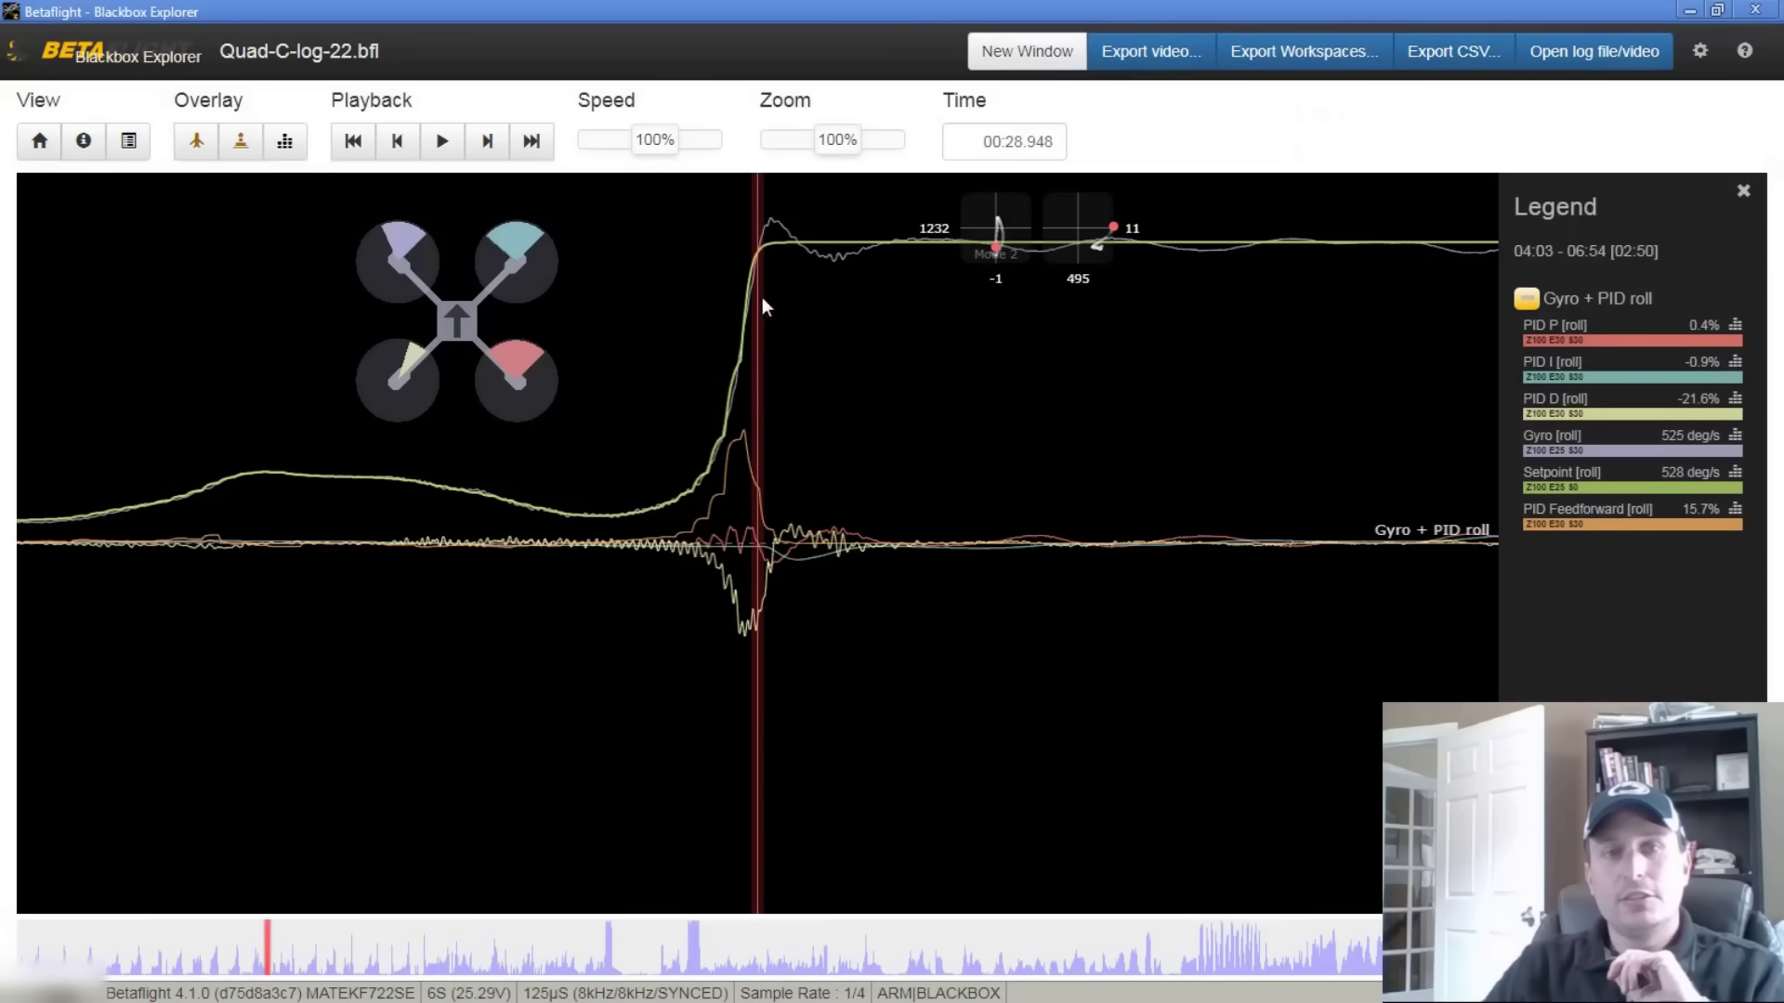
Move the roll graph back through the log to an earlier, noisy fast roll.
scroll(920, 444, up, 3)
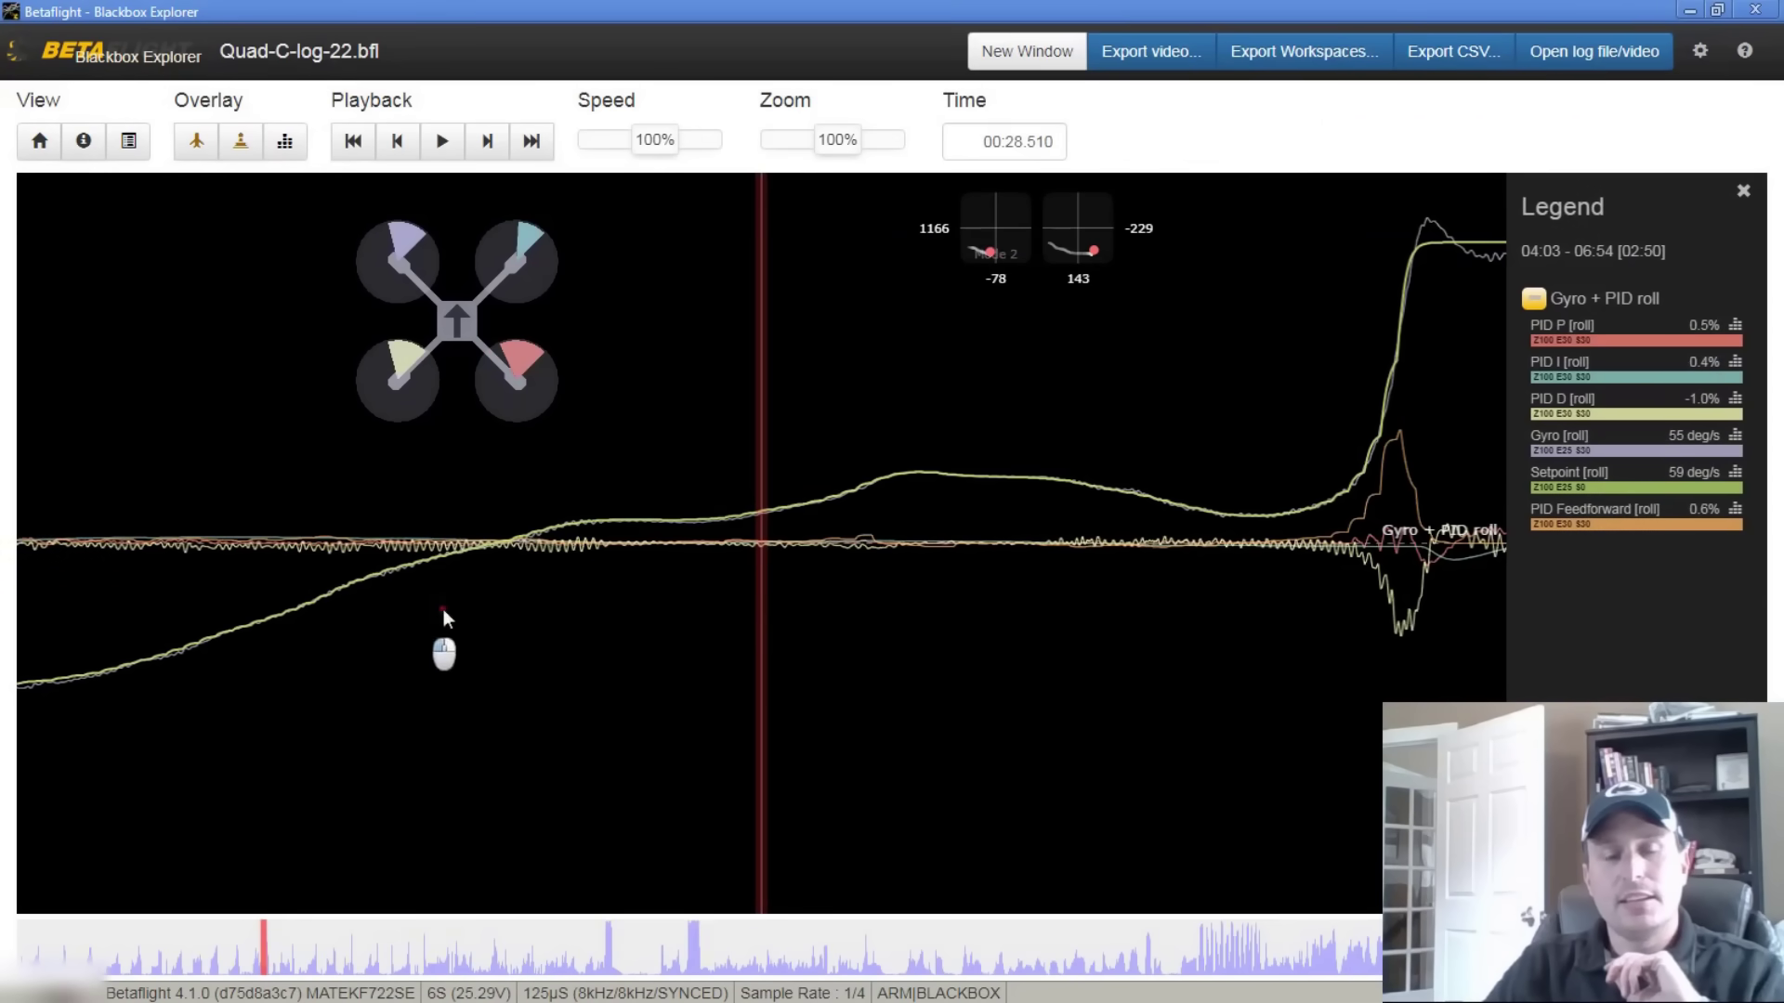
scroll(443, 610, down, 3)
scroll(879, 543, up, 1)
scroll(706, 558, up, 2)
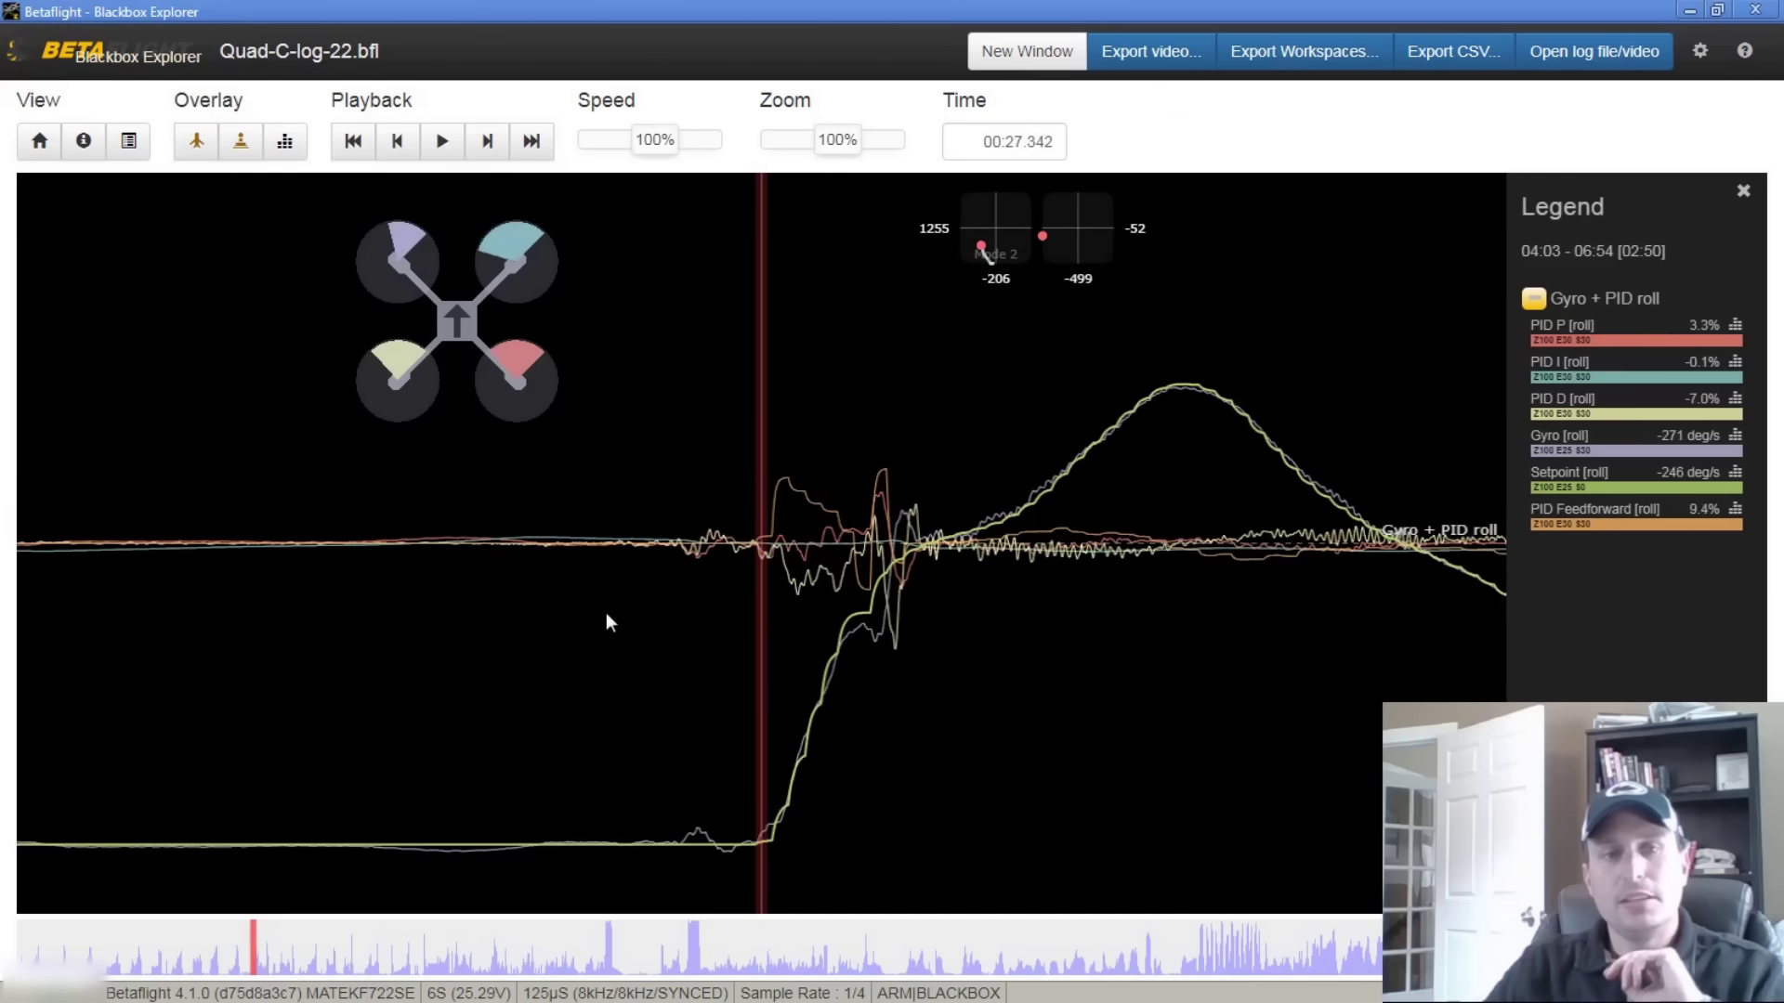
scroll(1069, 585, up, 1)
scroll(818, 642, up, 3)
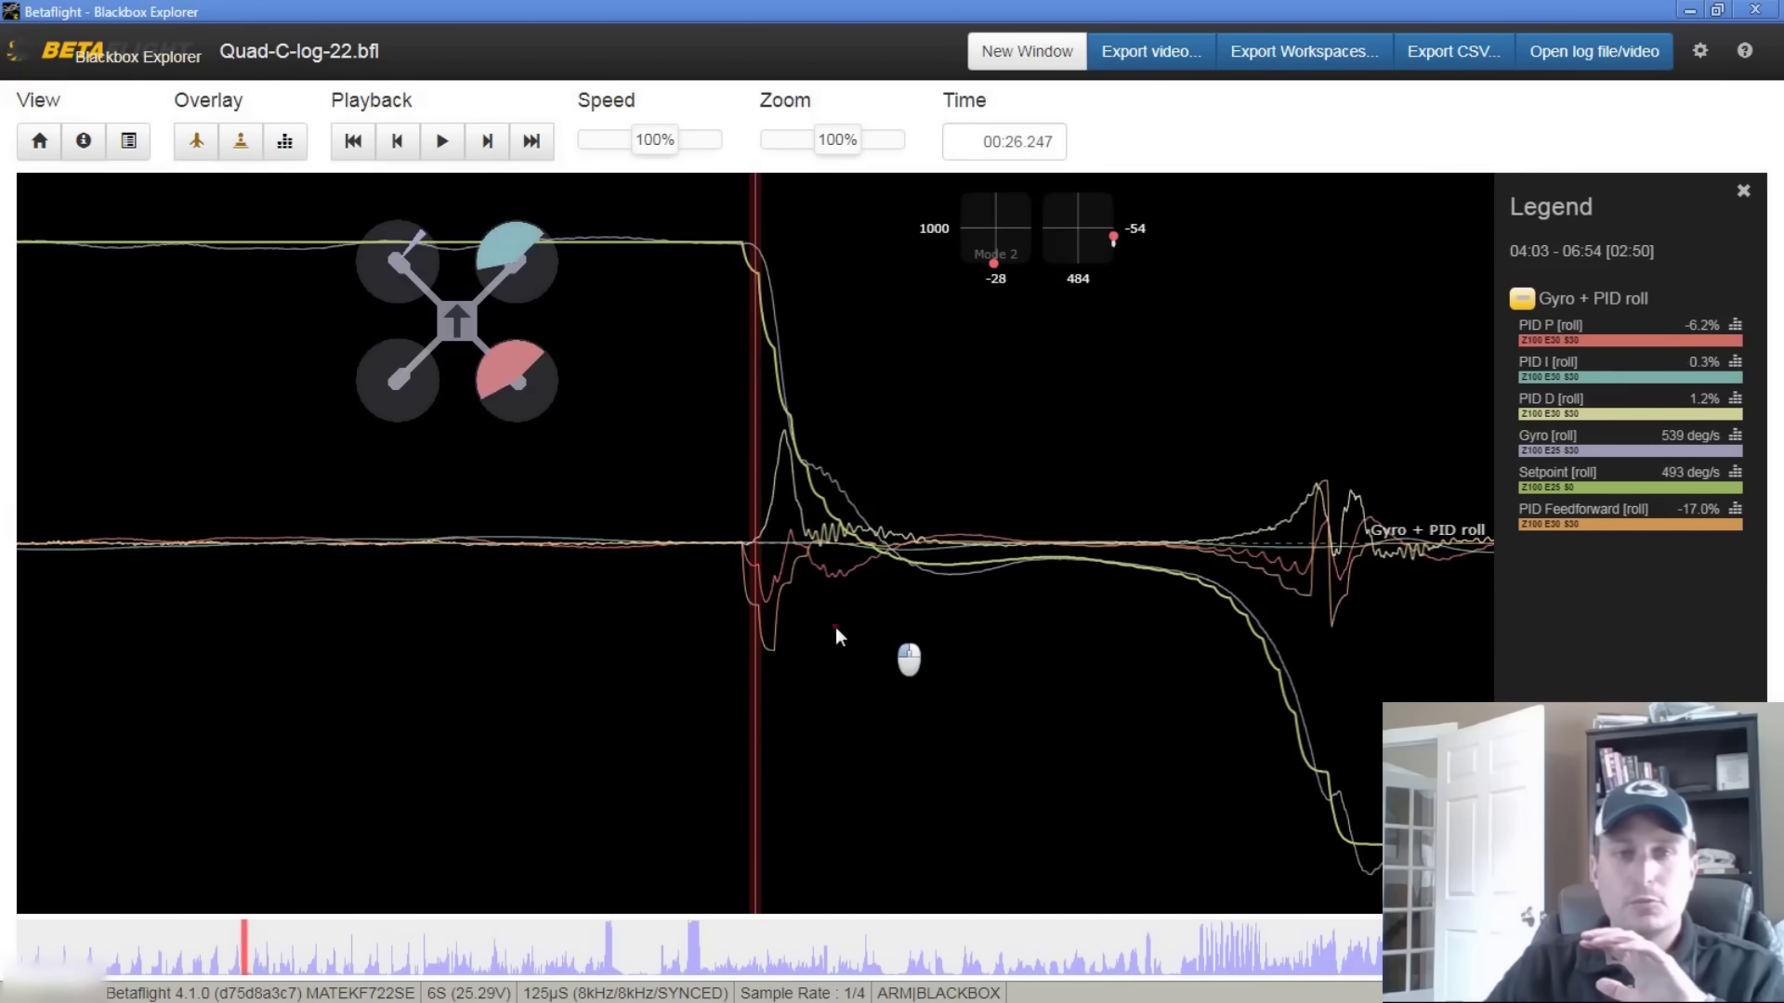
scroll(929, 641, down, 2)
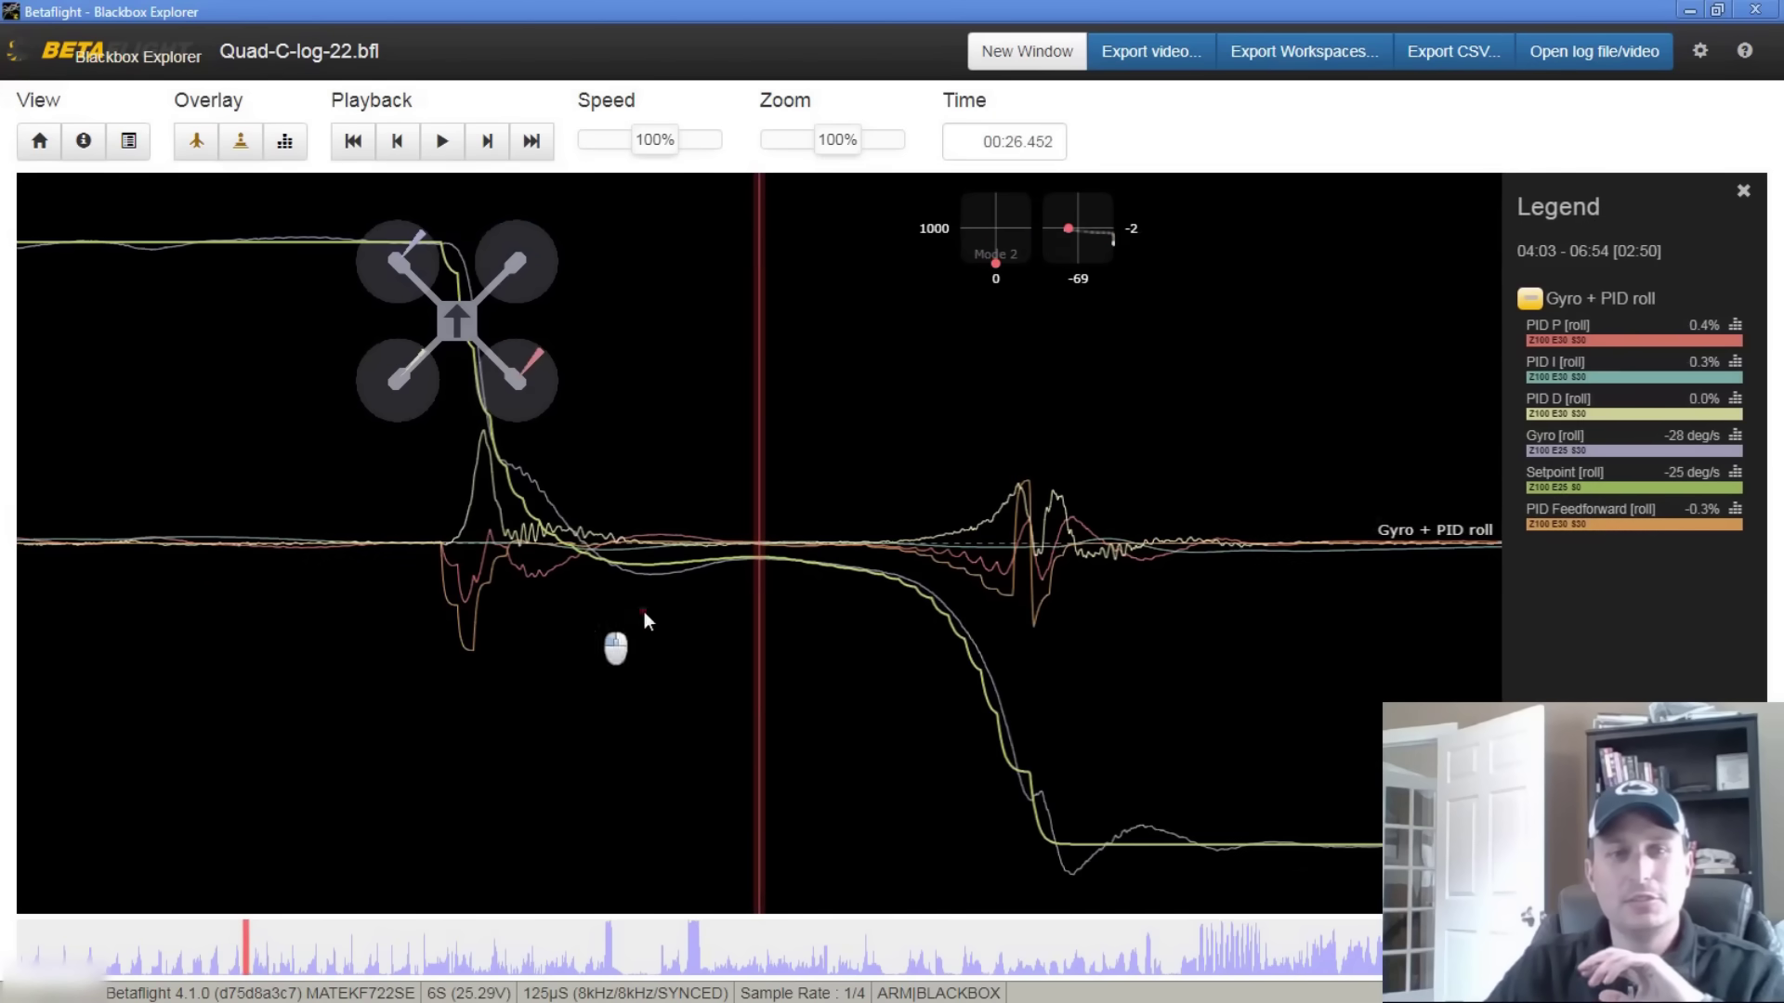
scroll(641, 567, up, 2)
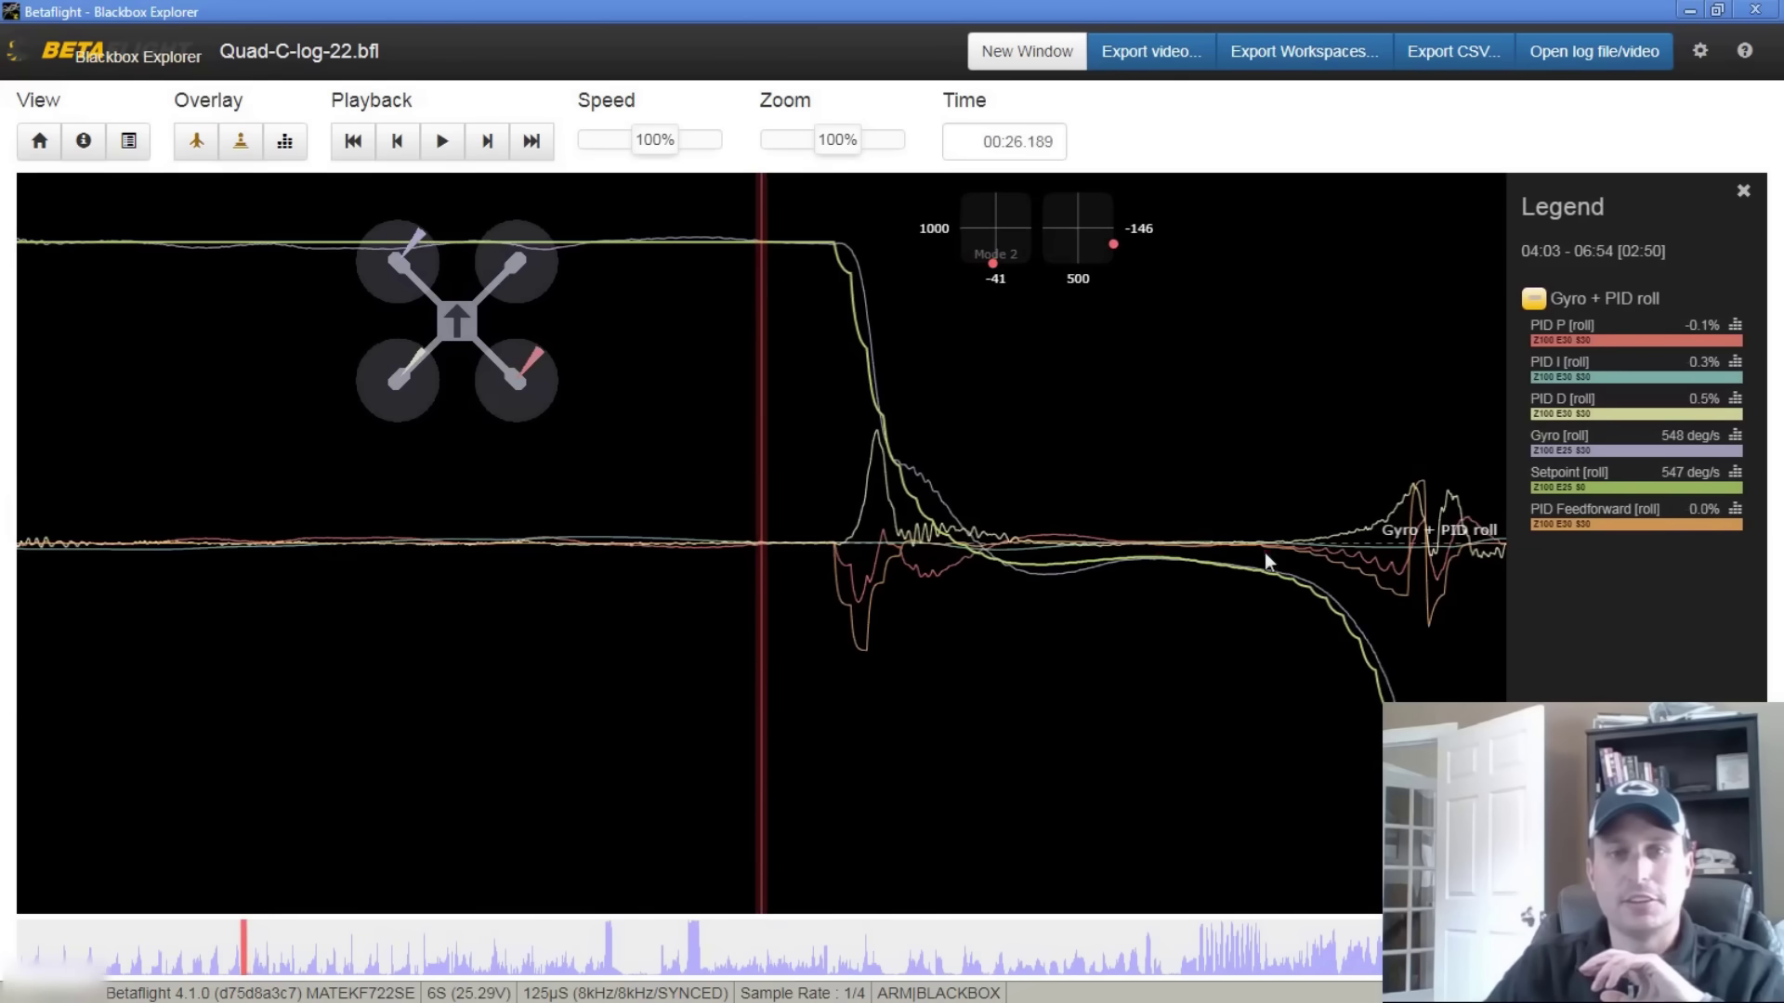
scroll(1022, 562, up, 5)
scroll(1013, 563, down, 3)
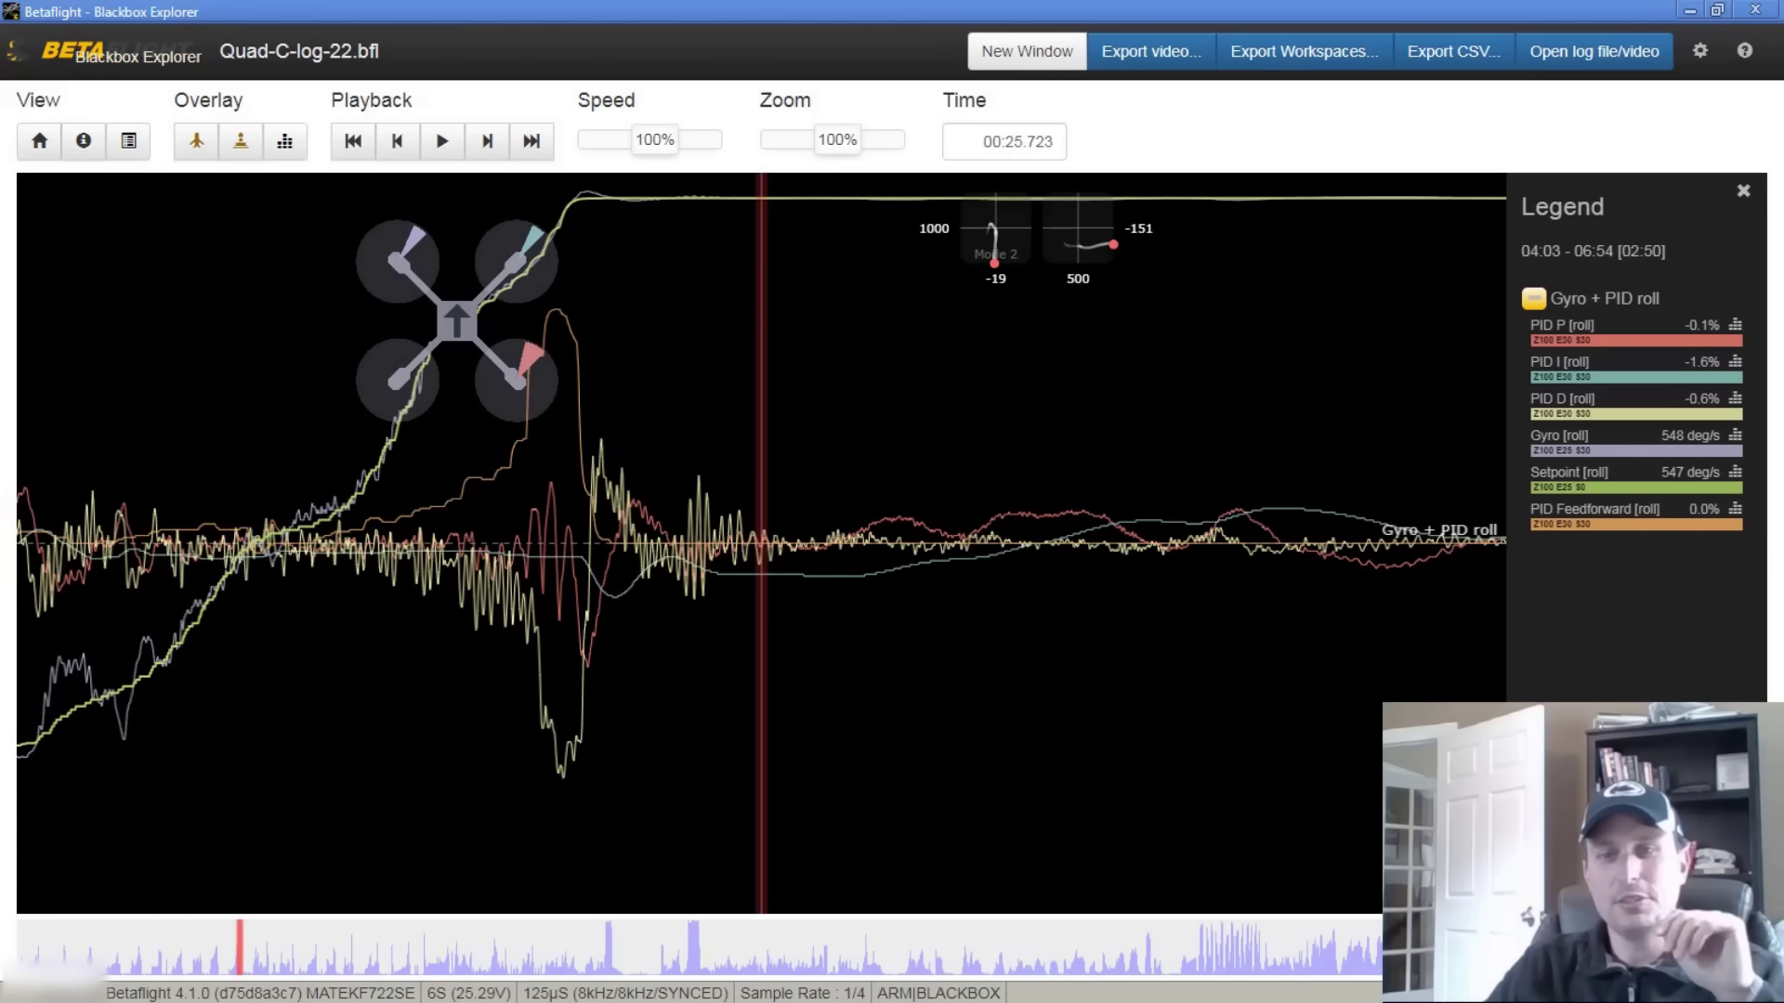
drag(765, 485, 1143, 568)
Drag the roll graph further back through the flight to around 00:13.
drag(699, 609, 658, 647)
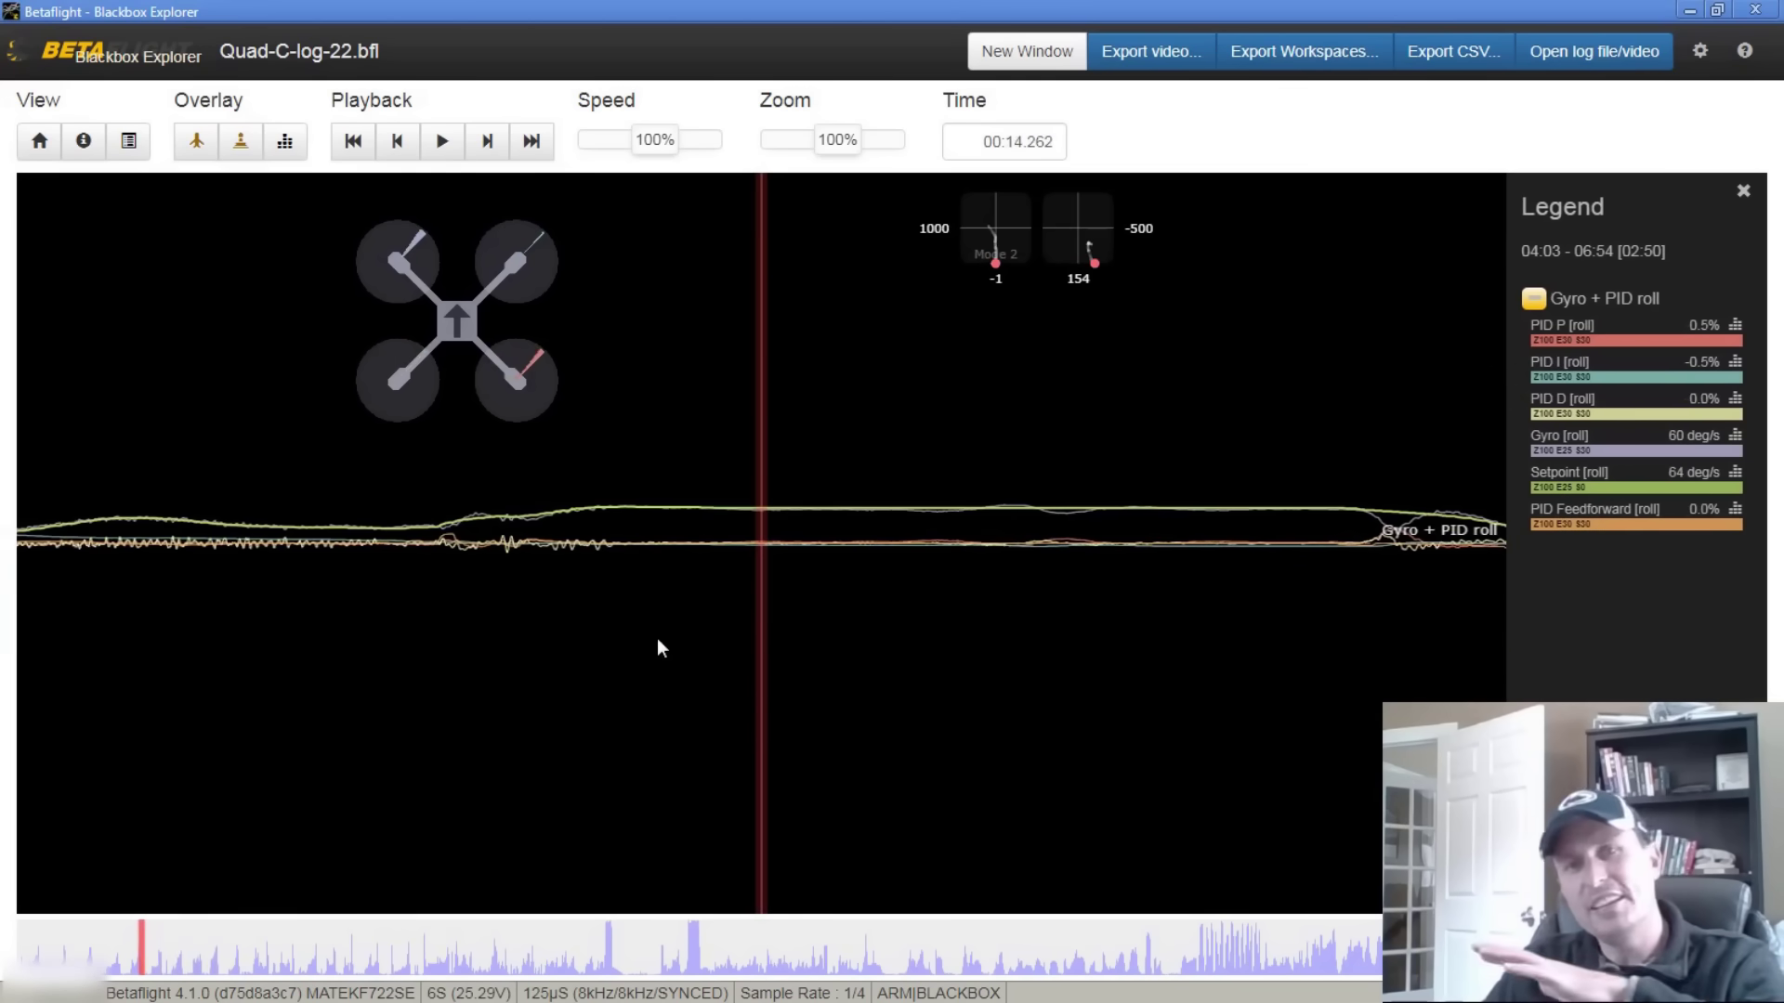
drag(673, 591, 566, 556)
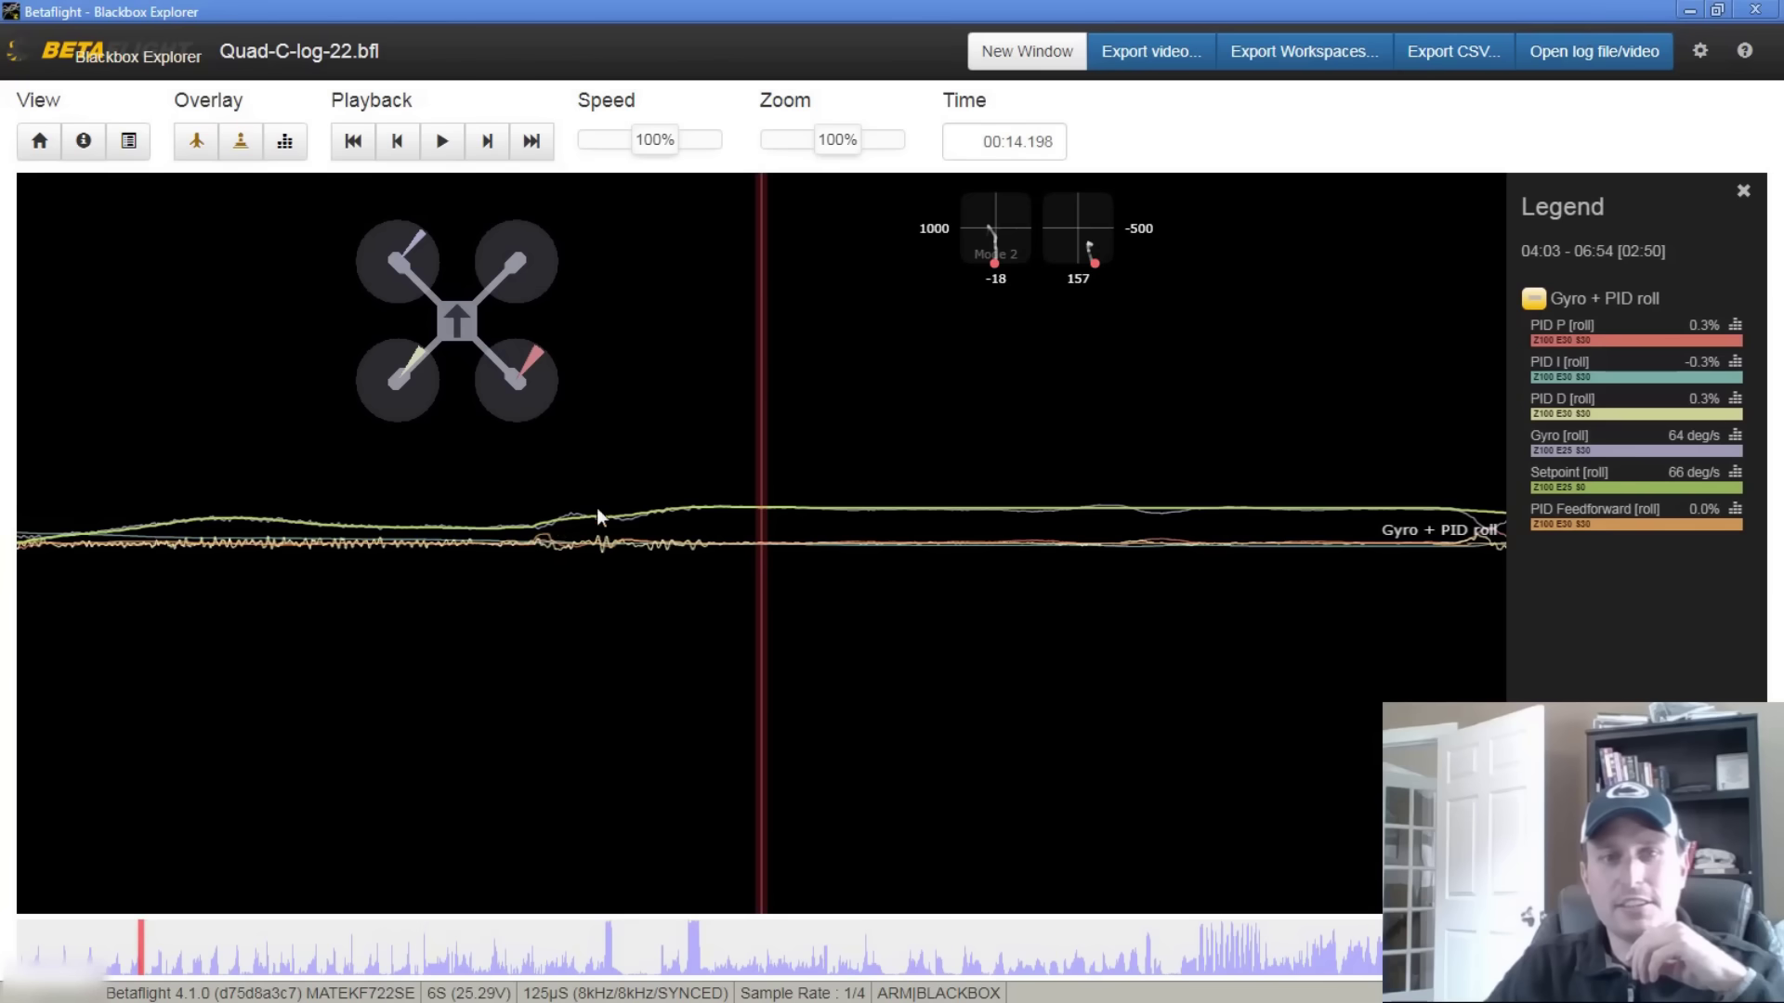
drag(916, 594, 828, 604)
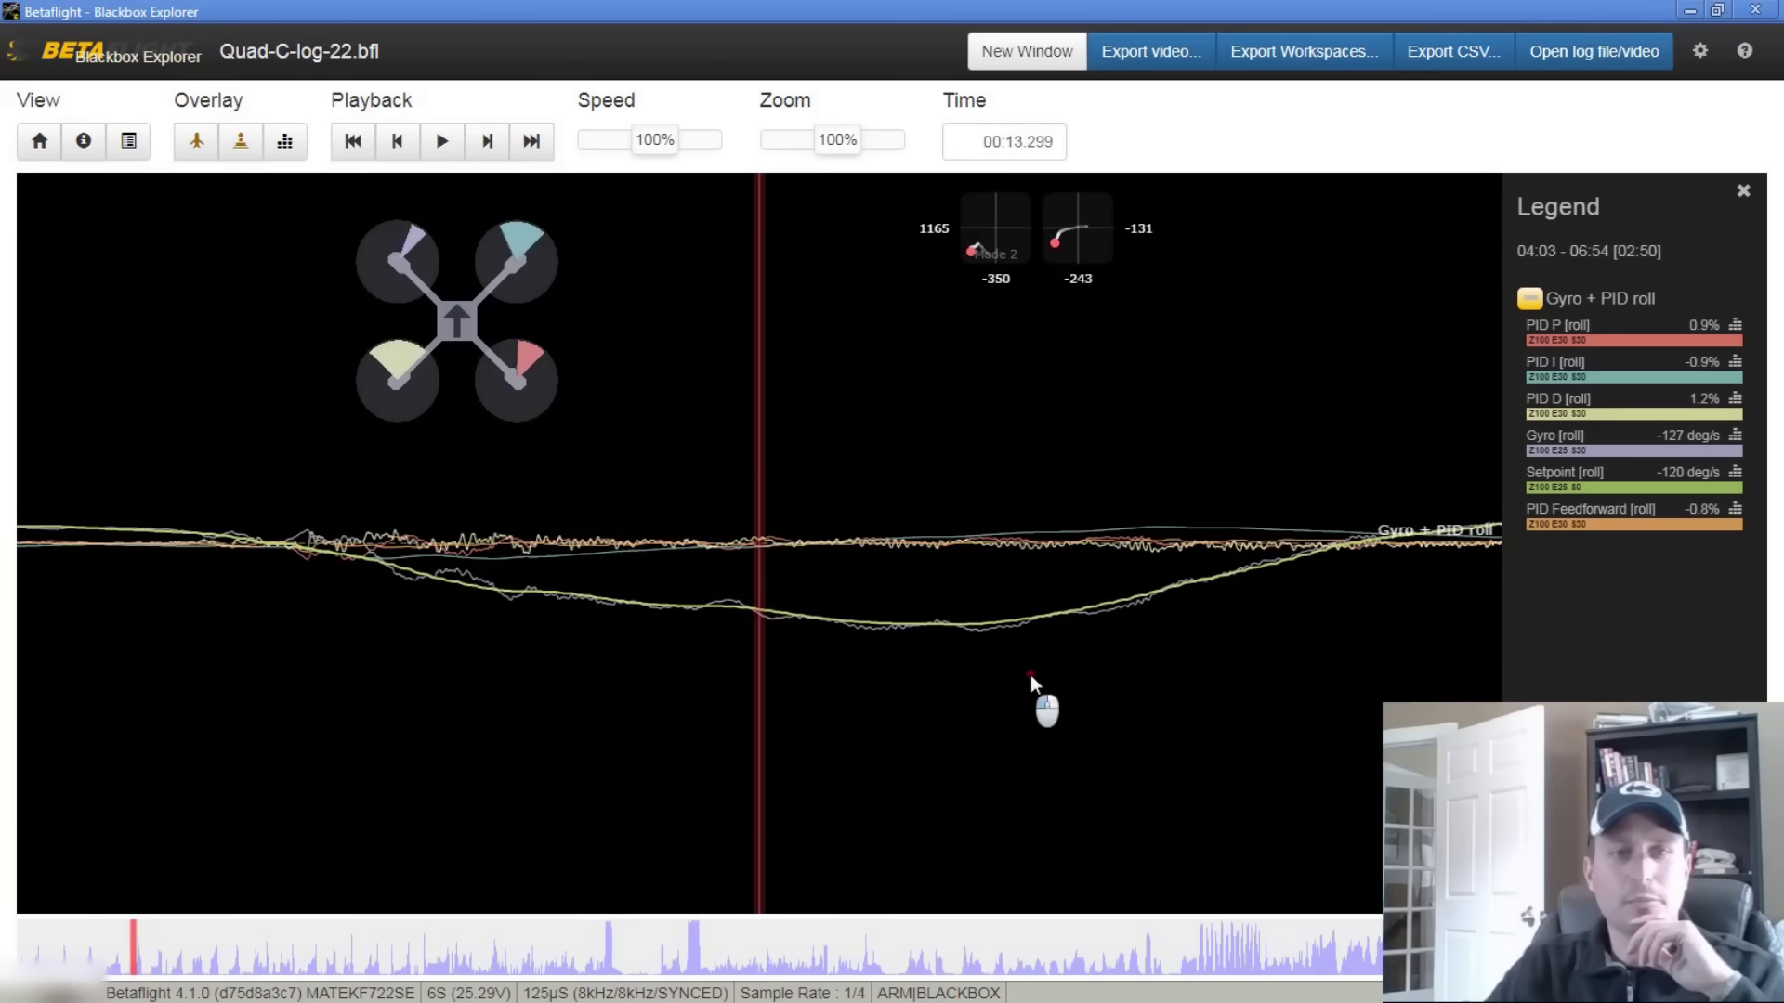
drag(1044, 705, 882, 666)
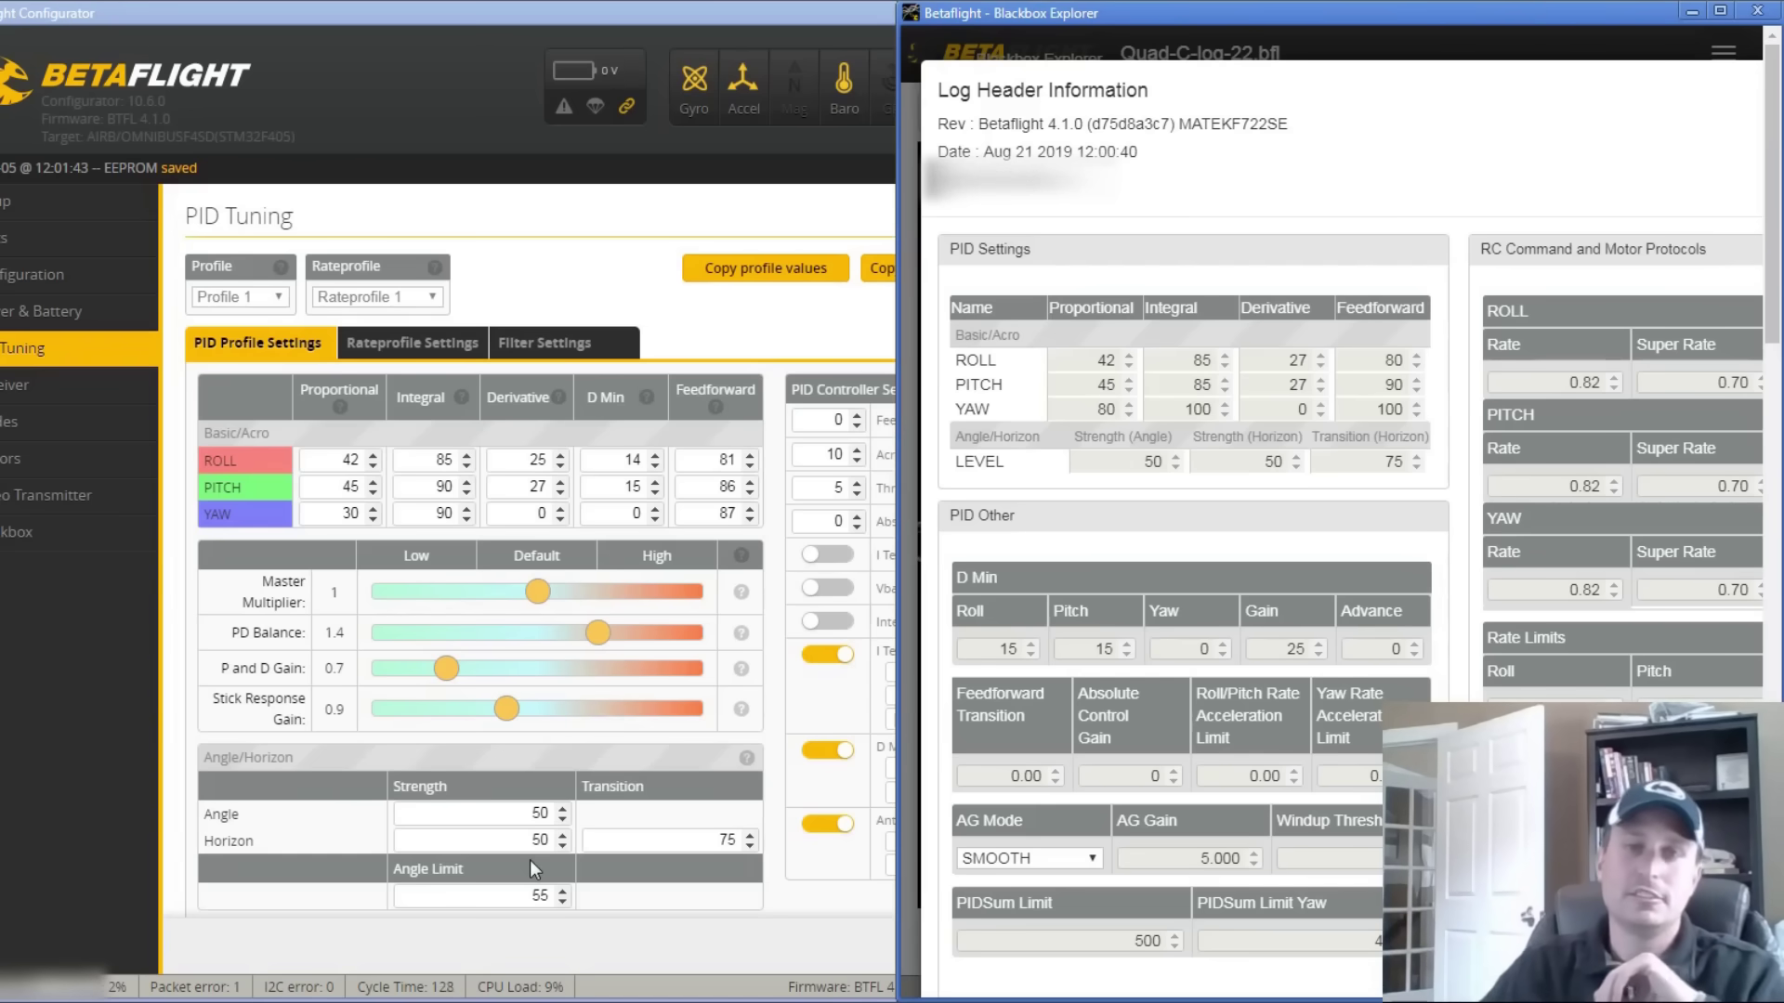
Bring Configurator's PID Tuning page to the front beside the log header's PID settings.
click(857, 368)
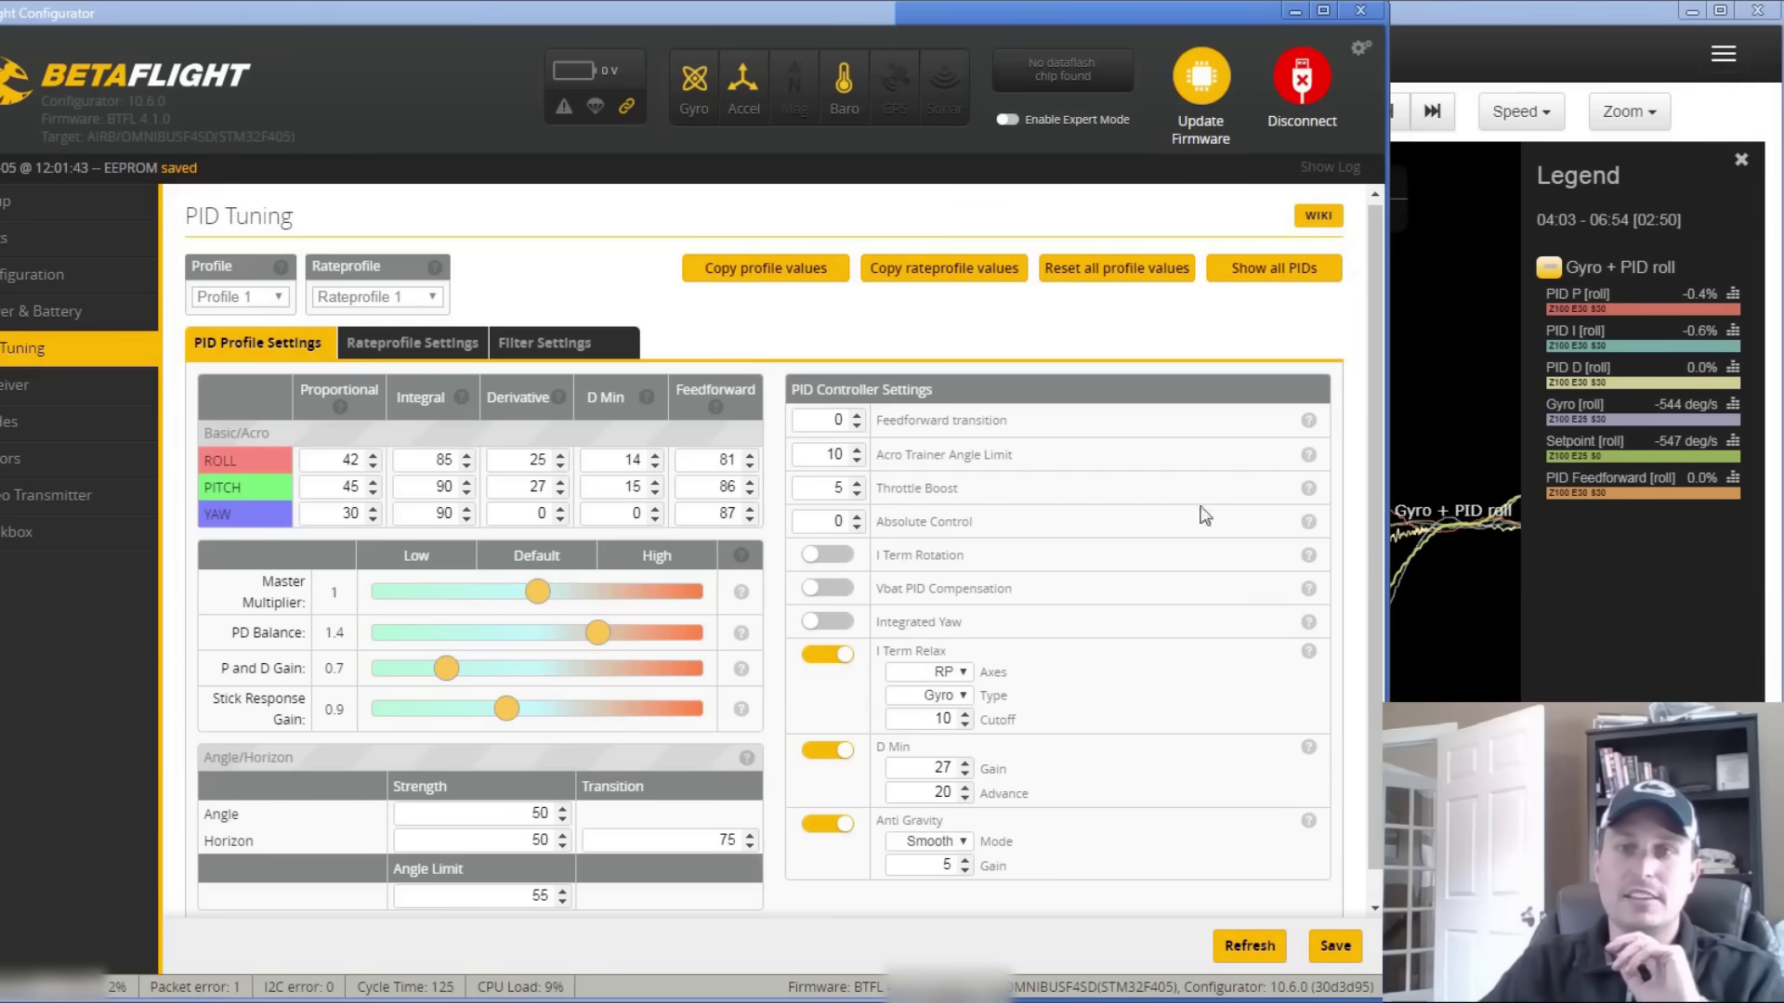
Switch to the Blackbox log viewer, then back to the Configurator tuning settings.
key(alt+Tab)
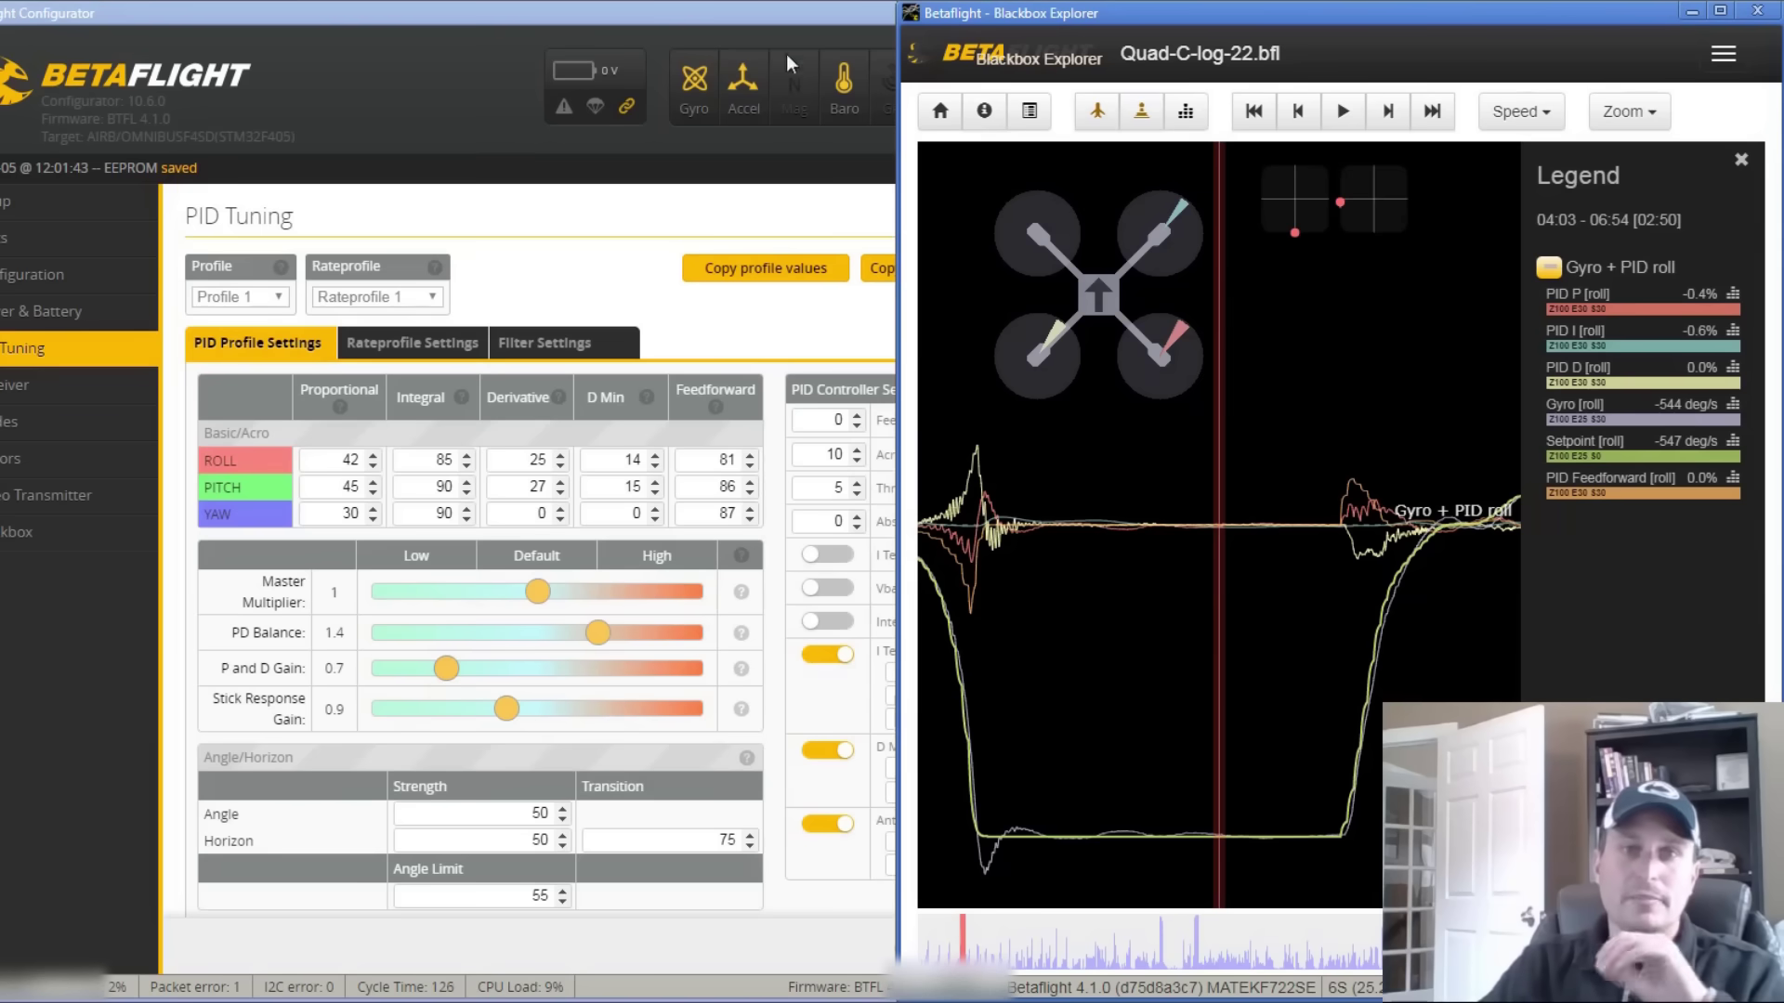
click(697, 9)
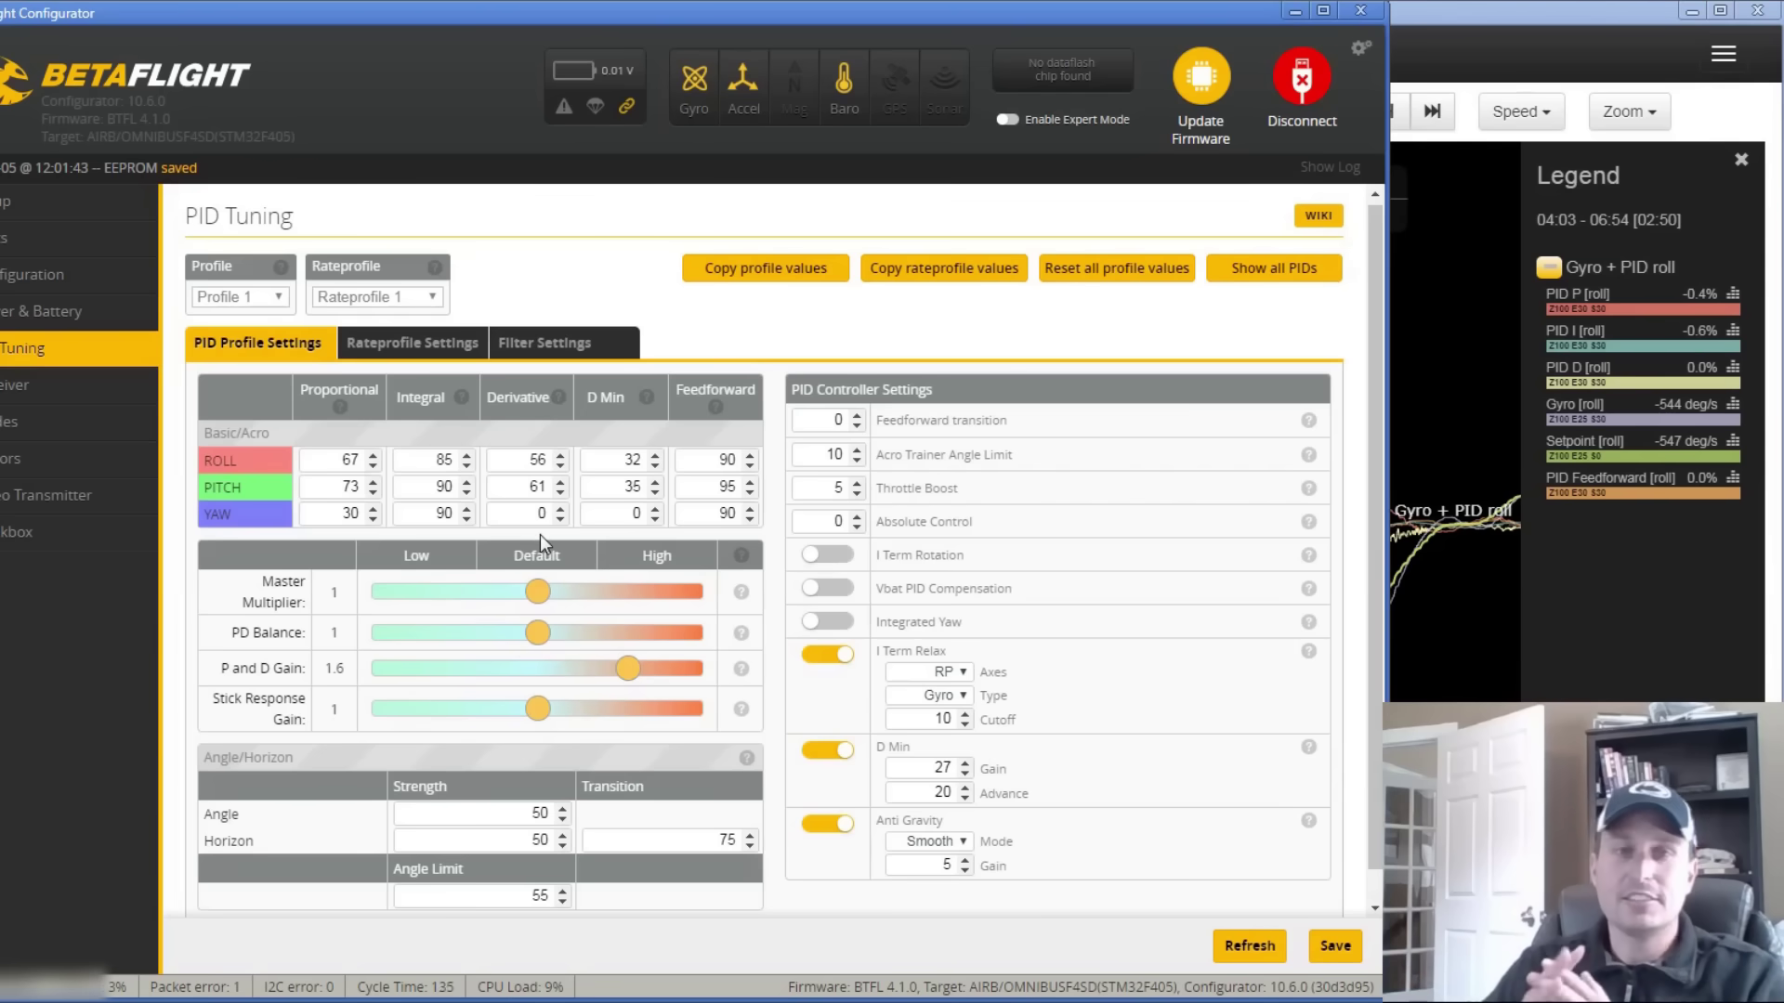
Show the Filter Settings tab, with gyro and D term filter multipliers at 1.5.
click(551, 344)
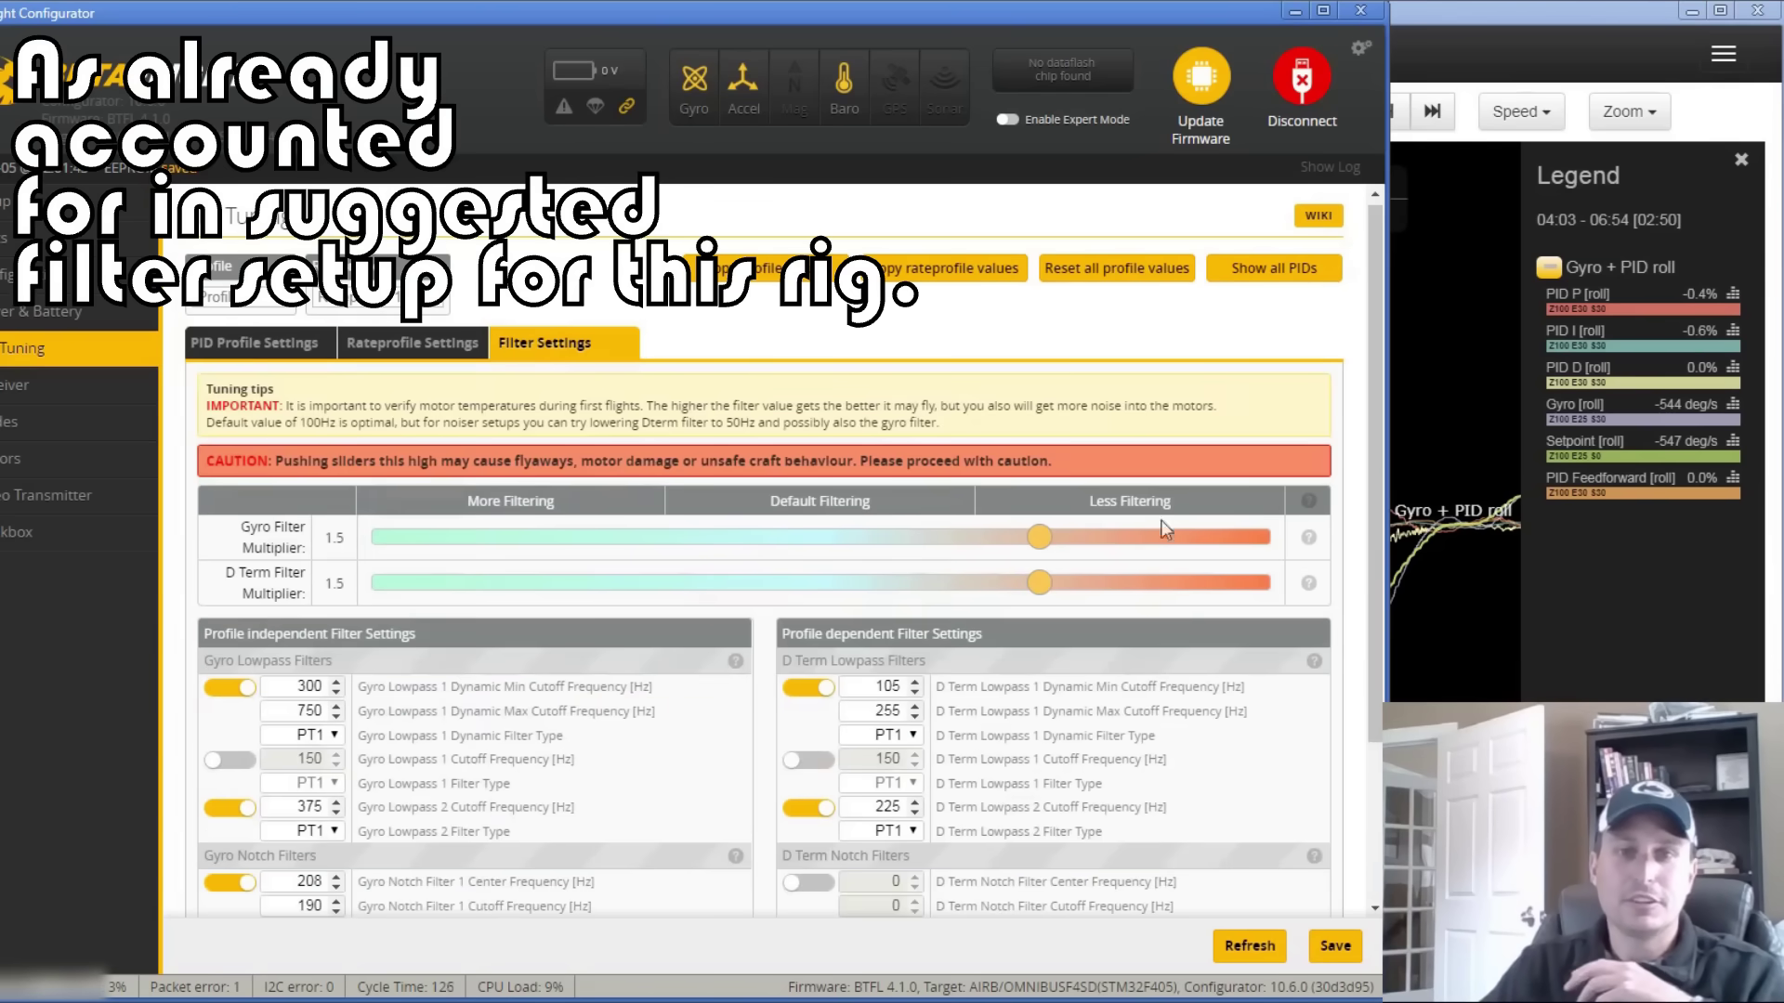
Return to the PID Profile Settings, where P and D Gain remains 1.6.
click(257, 343)
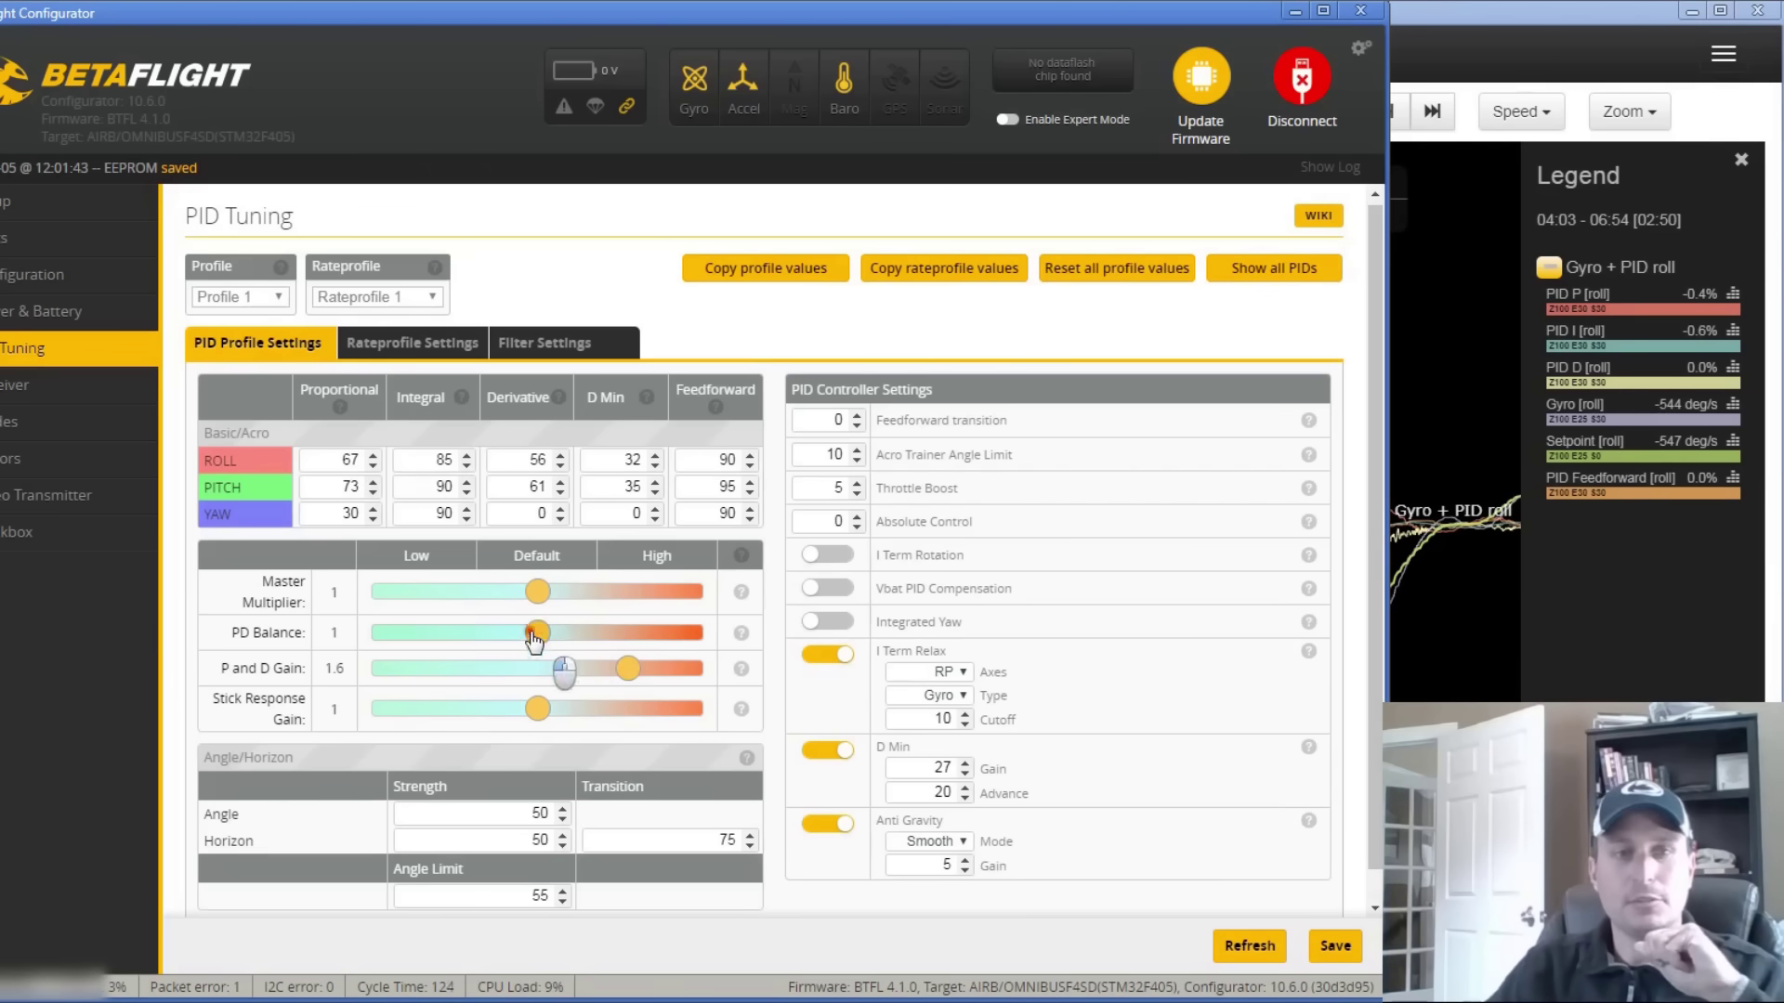
Keep PD balance at 1 and lower P and D Gain to 1.5, giving roll 64/85/53.
mouse_move(537, 632)
mouse_down()
mouse_move(483, 633)
mouse_move(604, 635)
mouse_move(456, 636)
mouse_move(568, 634)
mouse_move(537, 634)
mouse_up()
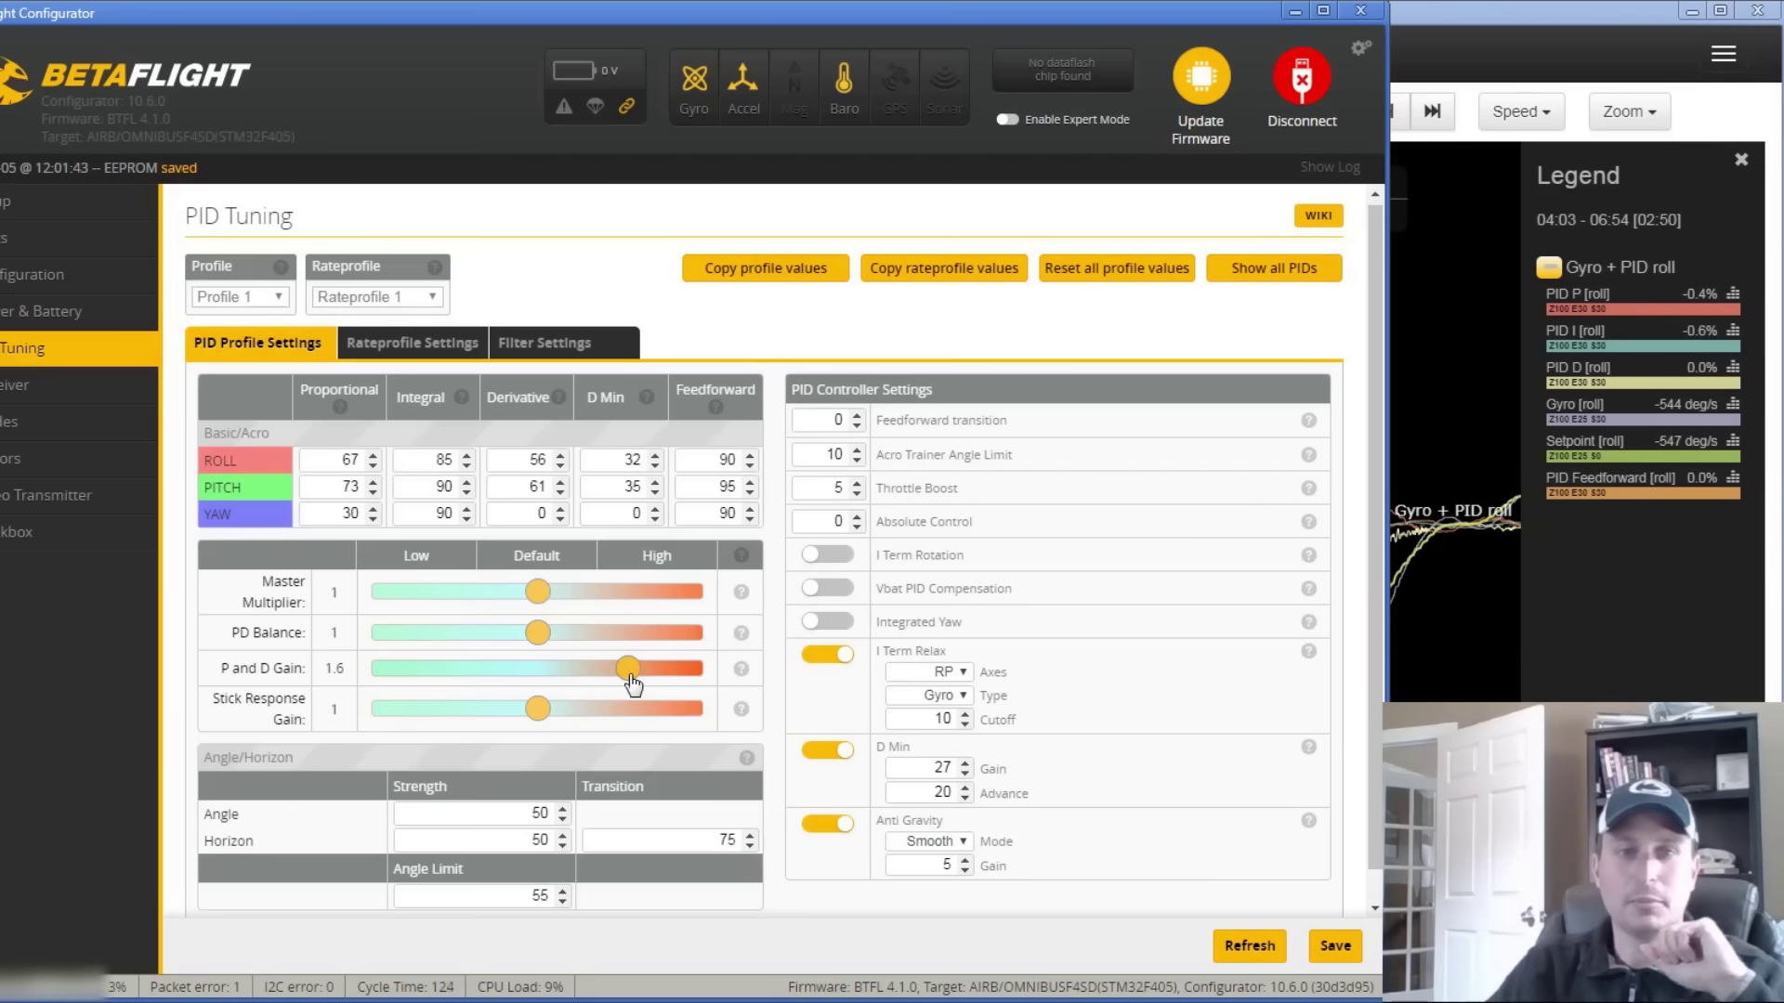
drag(630, 676, 613, 676)
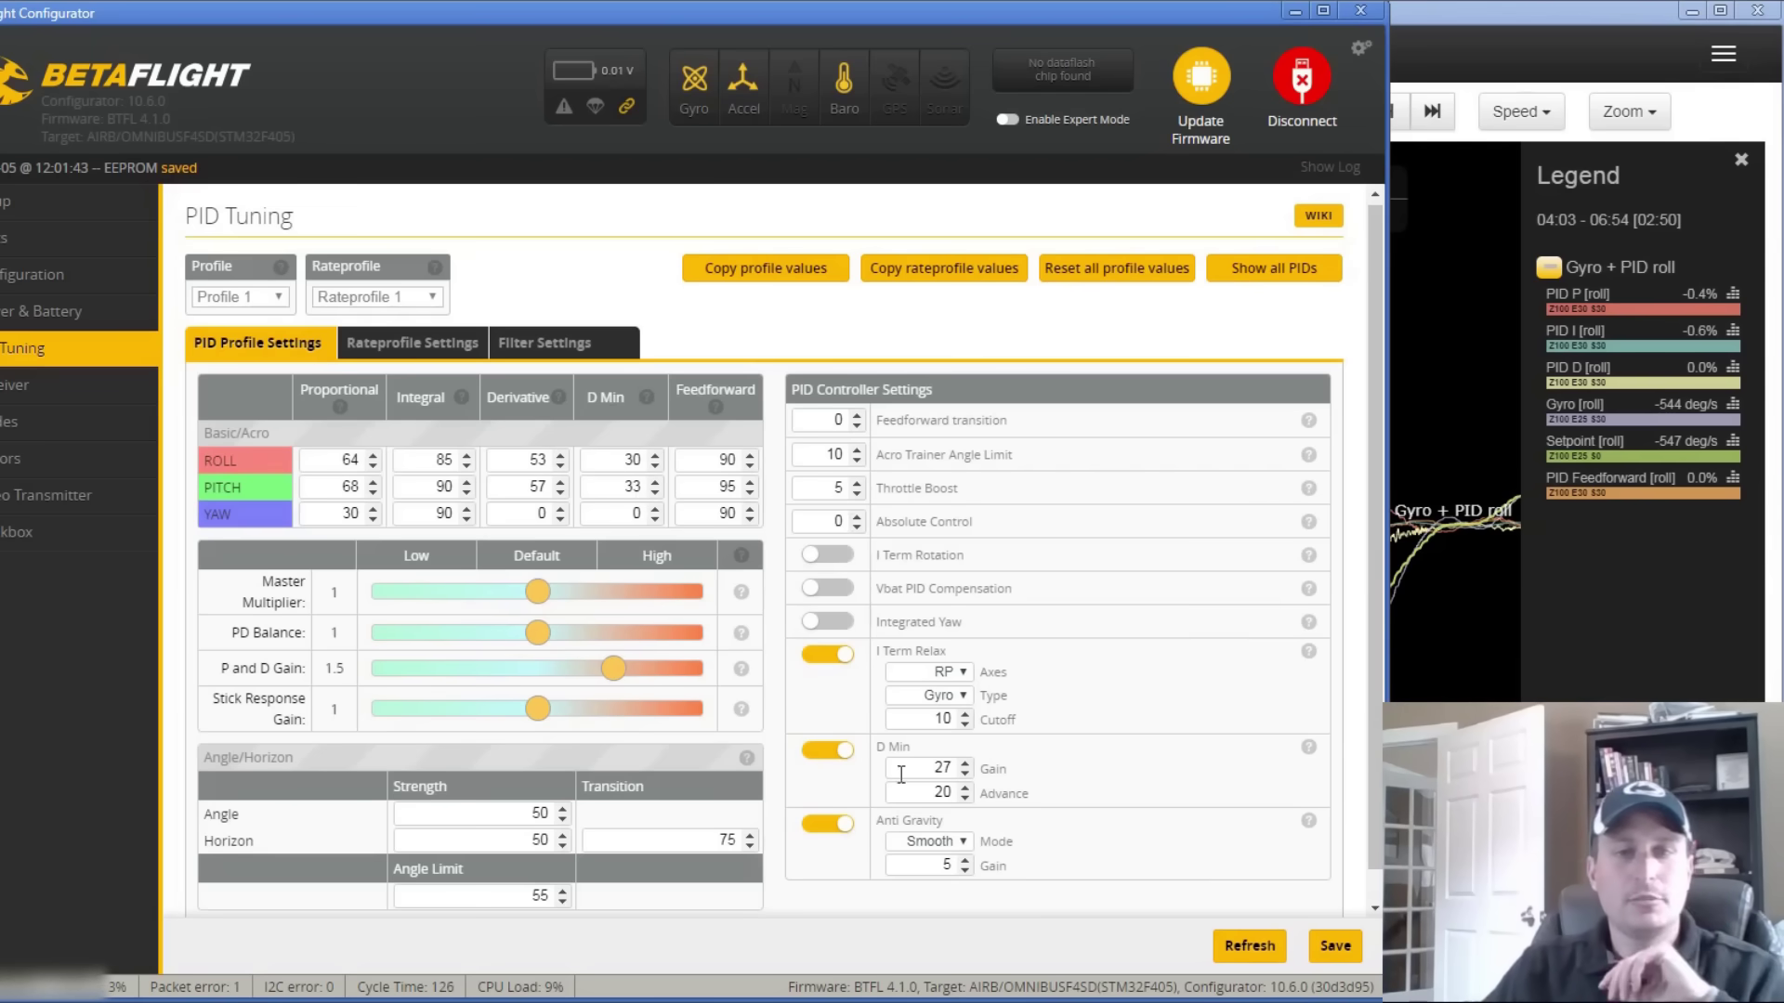
Set D Min advance to 0 and D Min gain from 27 to 30.
click(930, 800)
key(Delete)
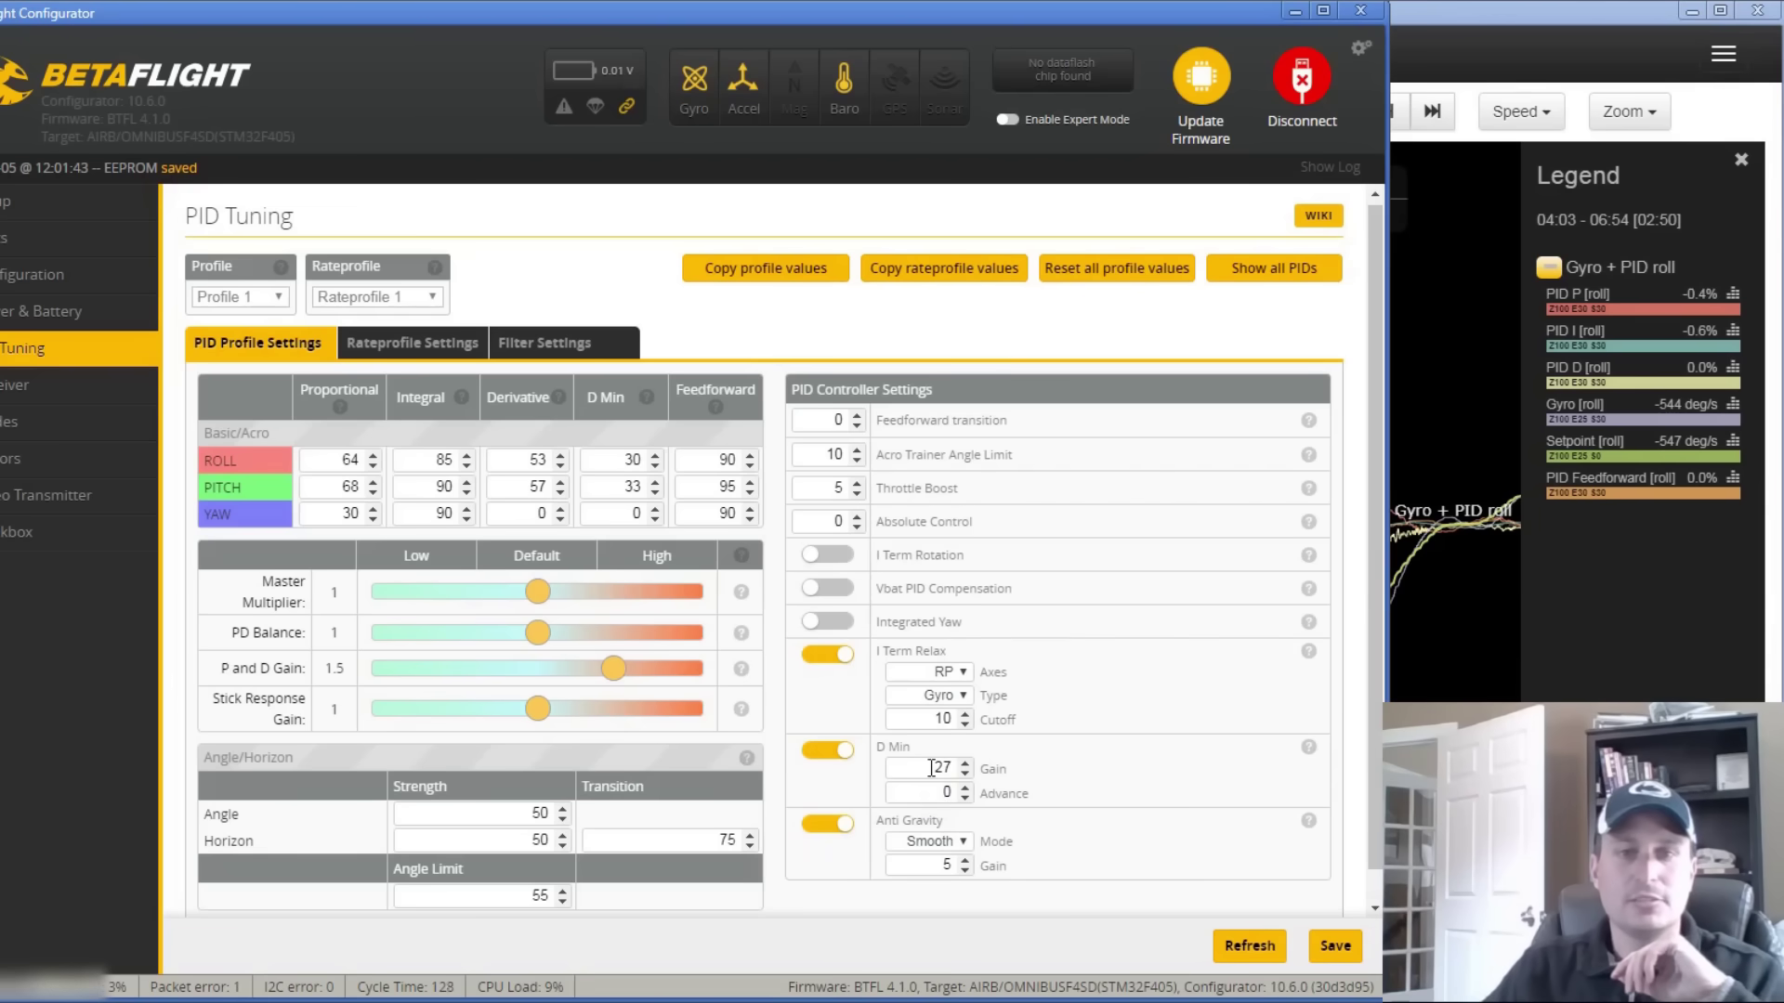
drag(931, 768, 987, 773)
text(30)
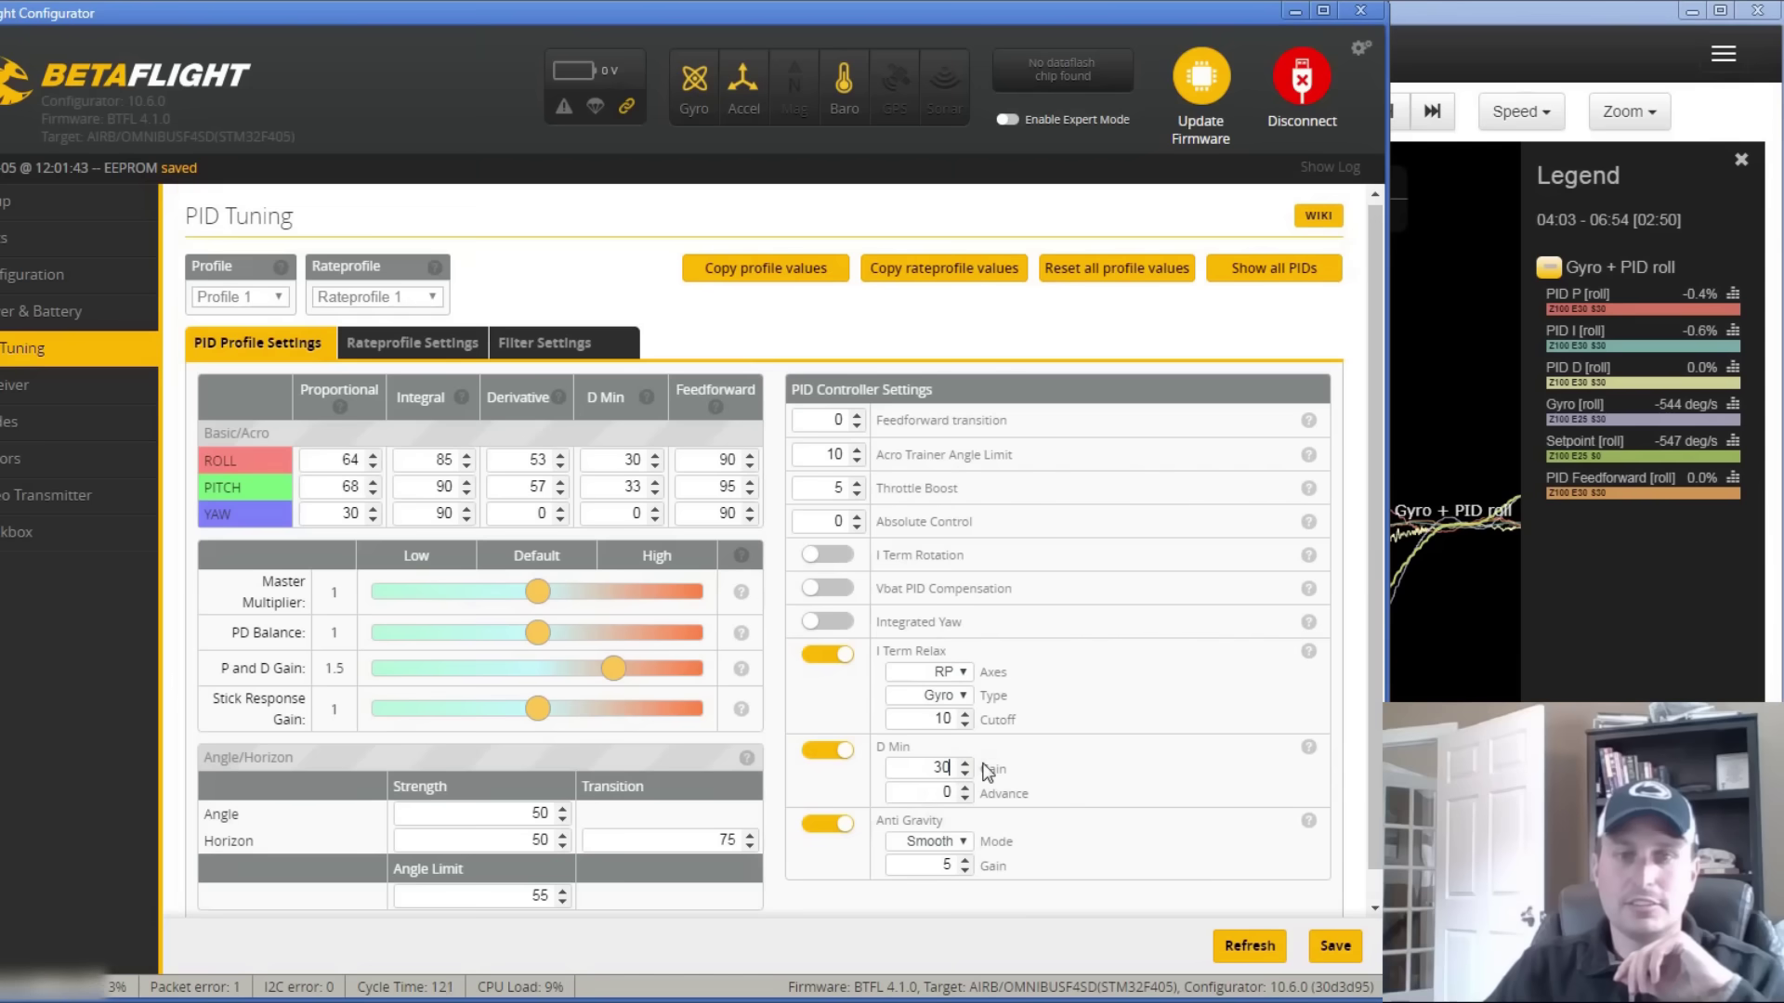
Set I Term Relax type to Setpoint and change its cutoff from 10 to 20.
mouse_move(1310, 752)
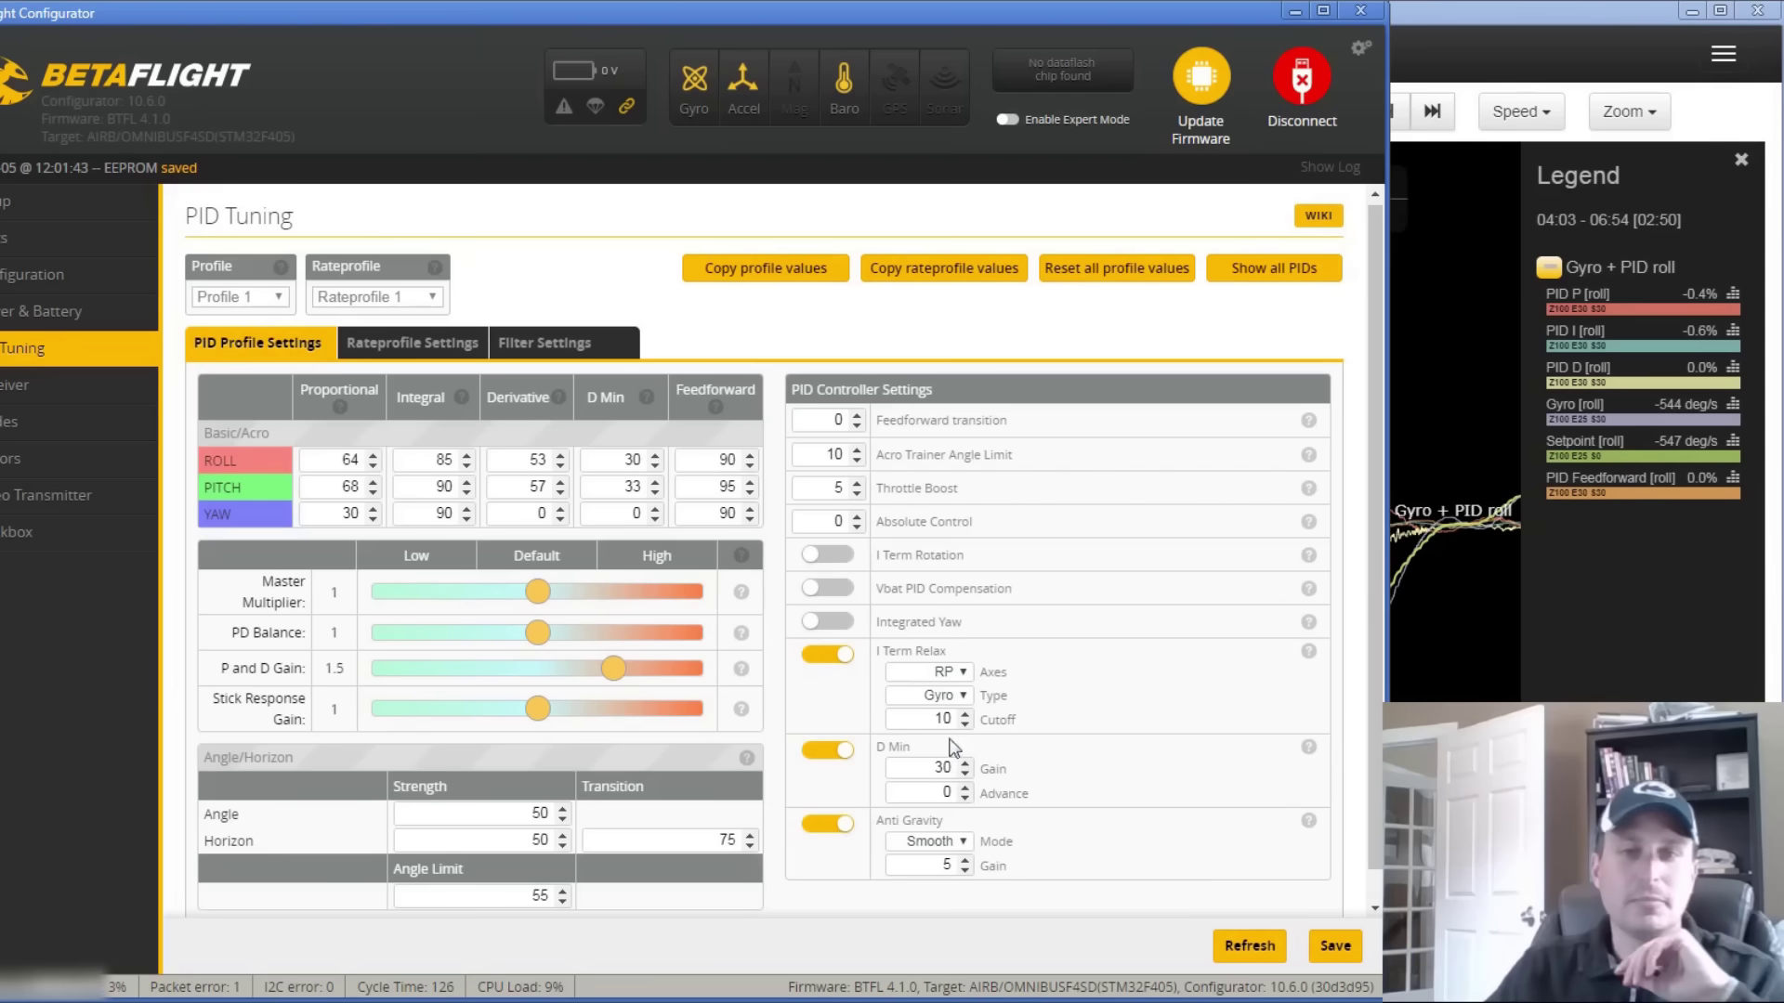
click(933, 695)
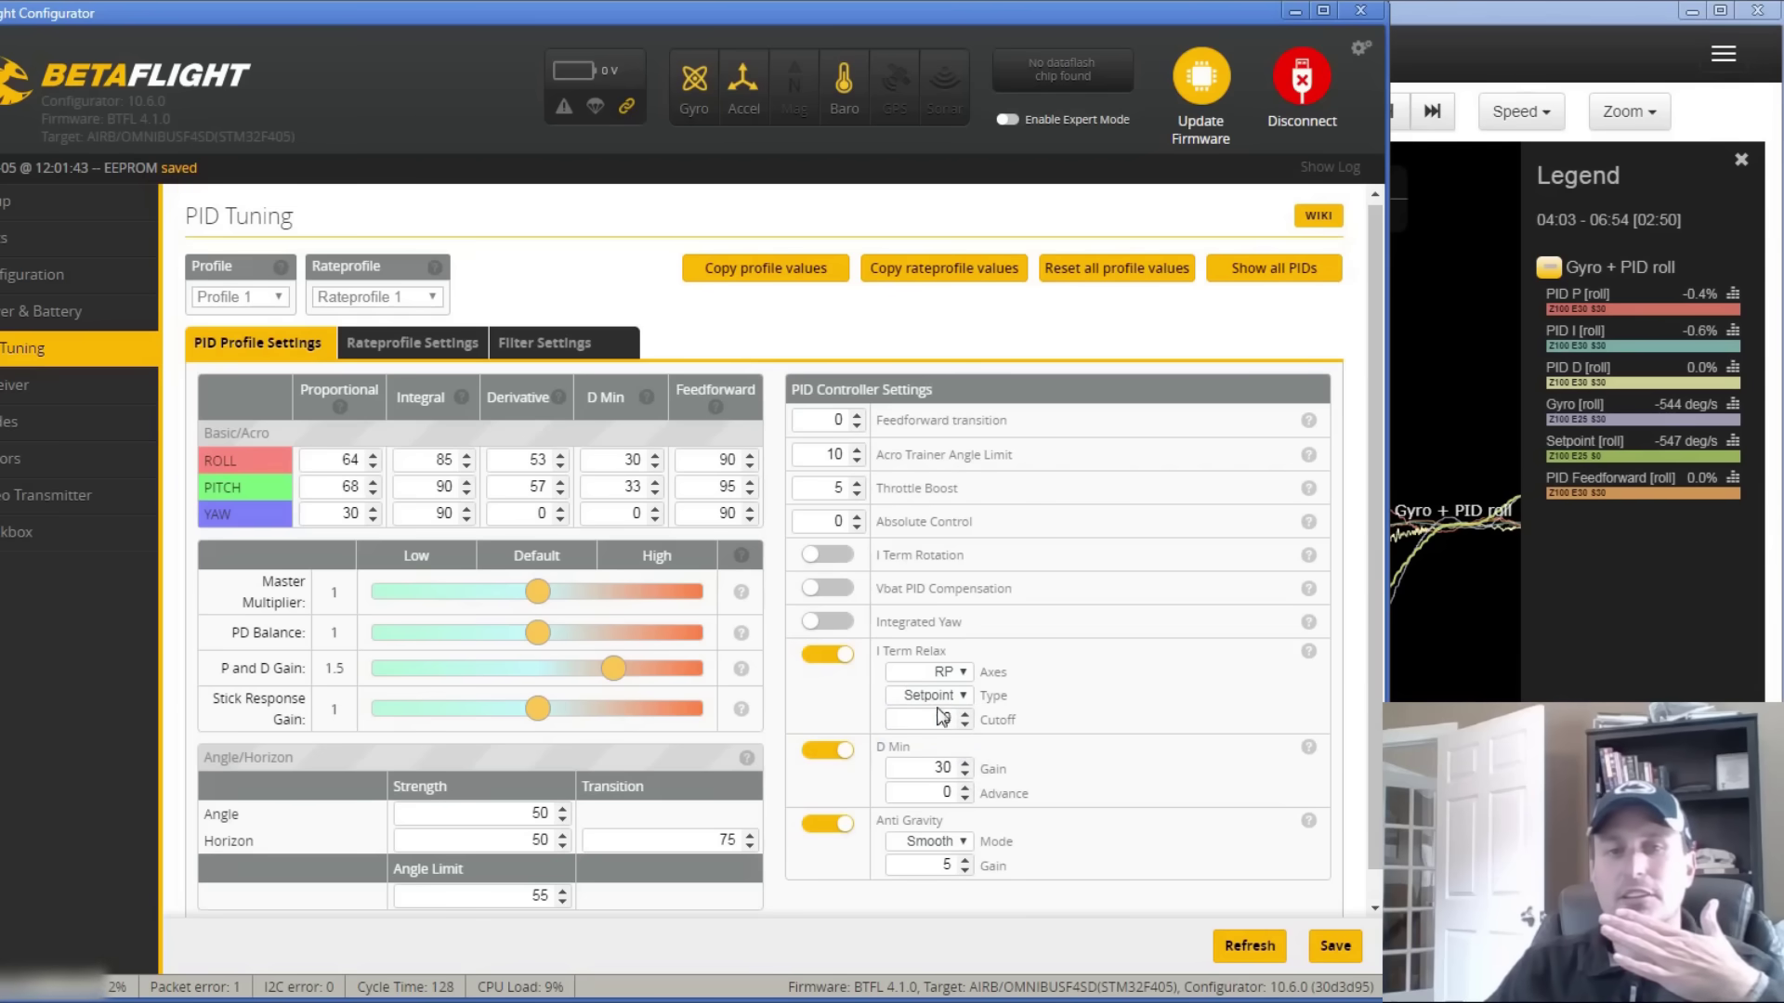
double_click(940, 718)
text(20)
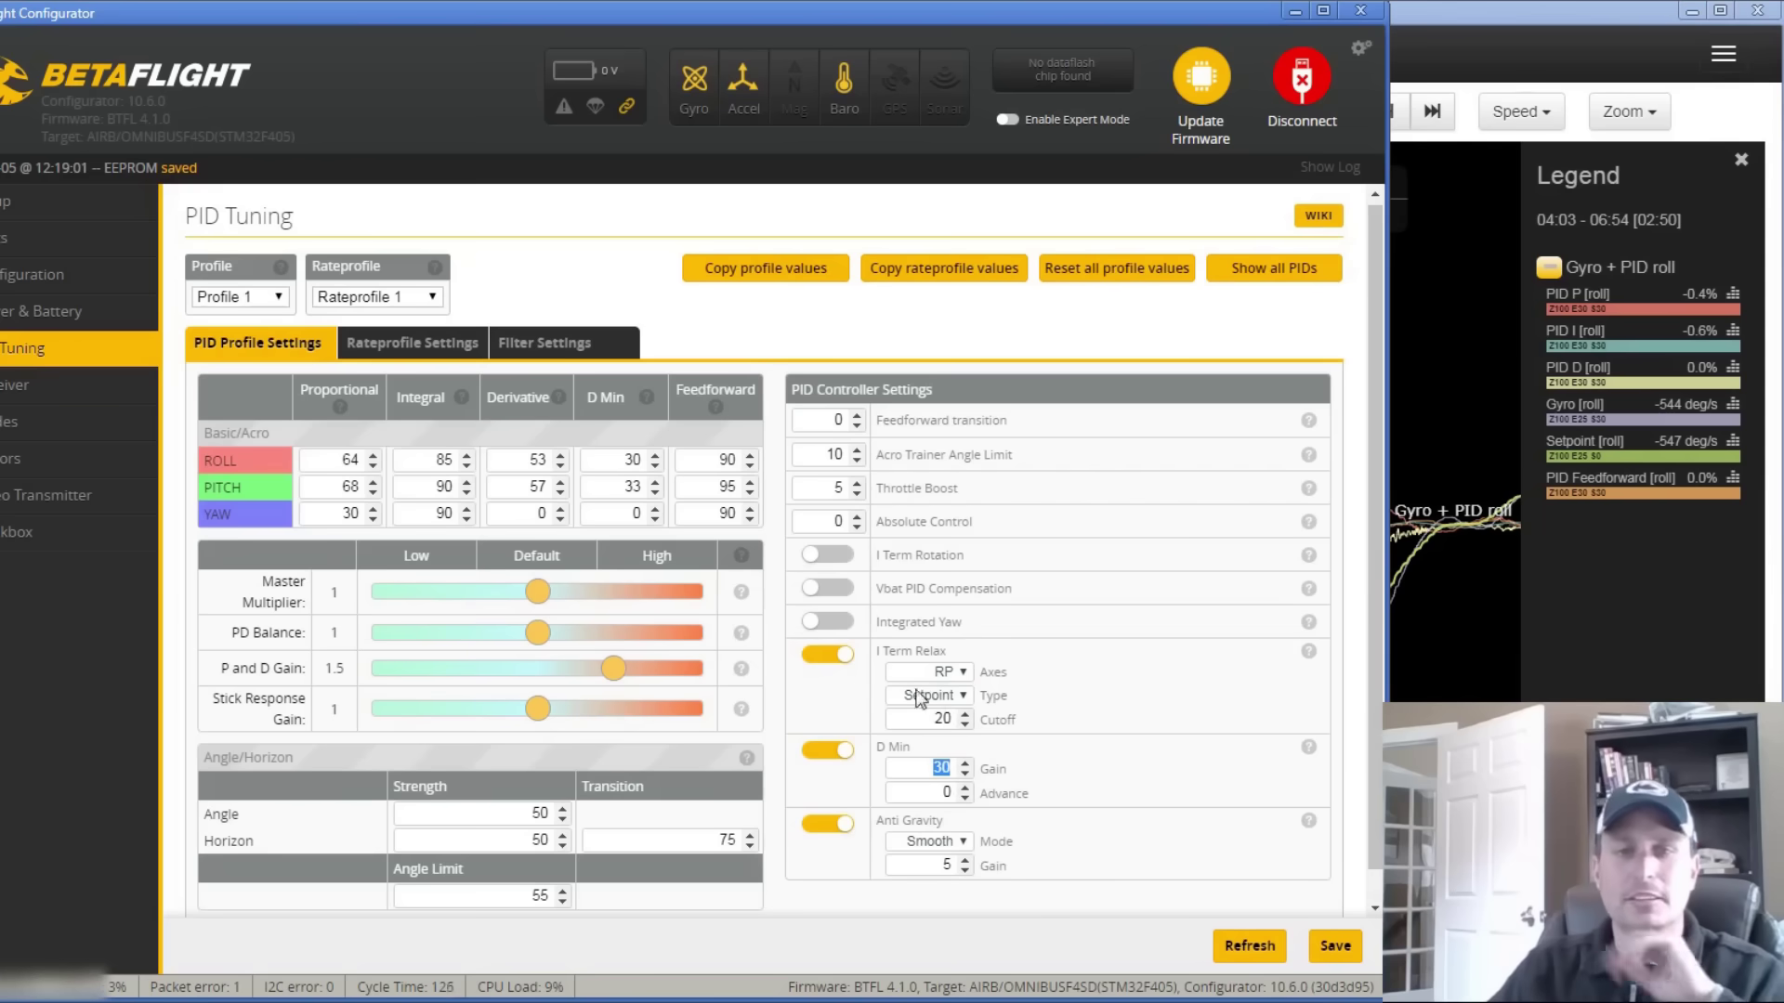
Review TPA 0.65 and TPA breakpoint 1250 in the Rateprofile Settings.
scroll(1102, 807, down, 1)
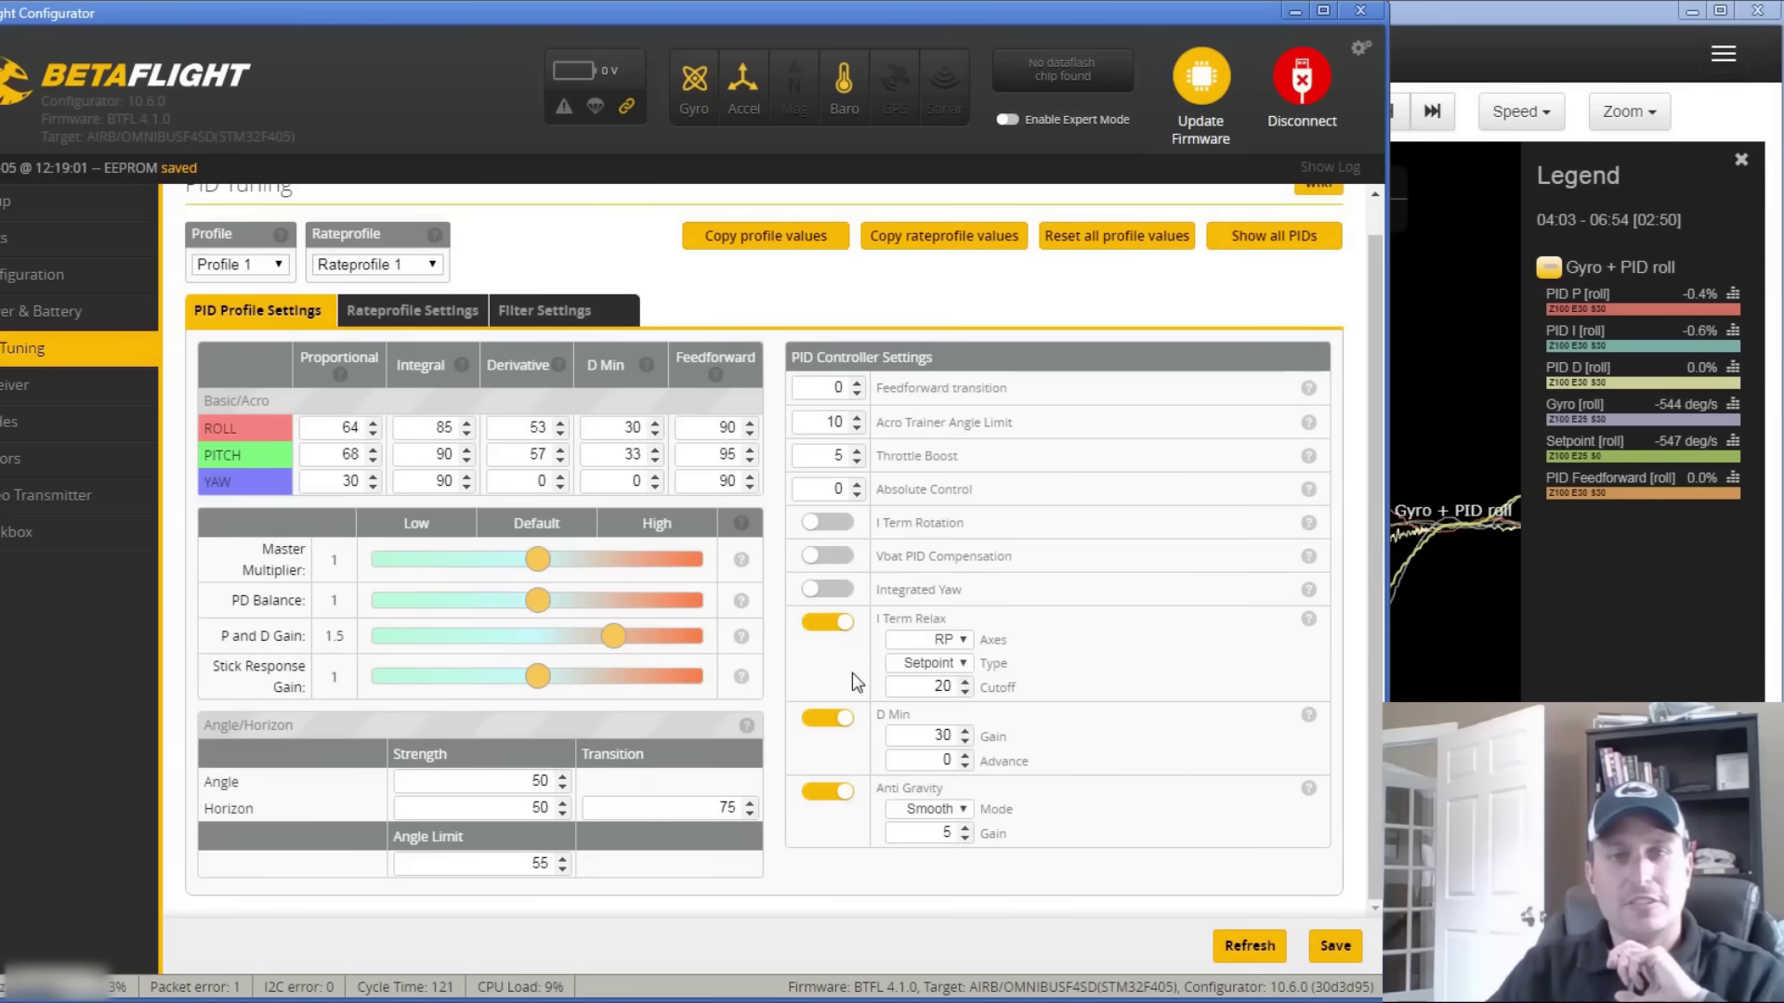
click(411, 316)
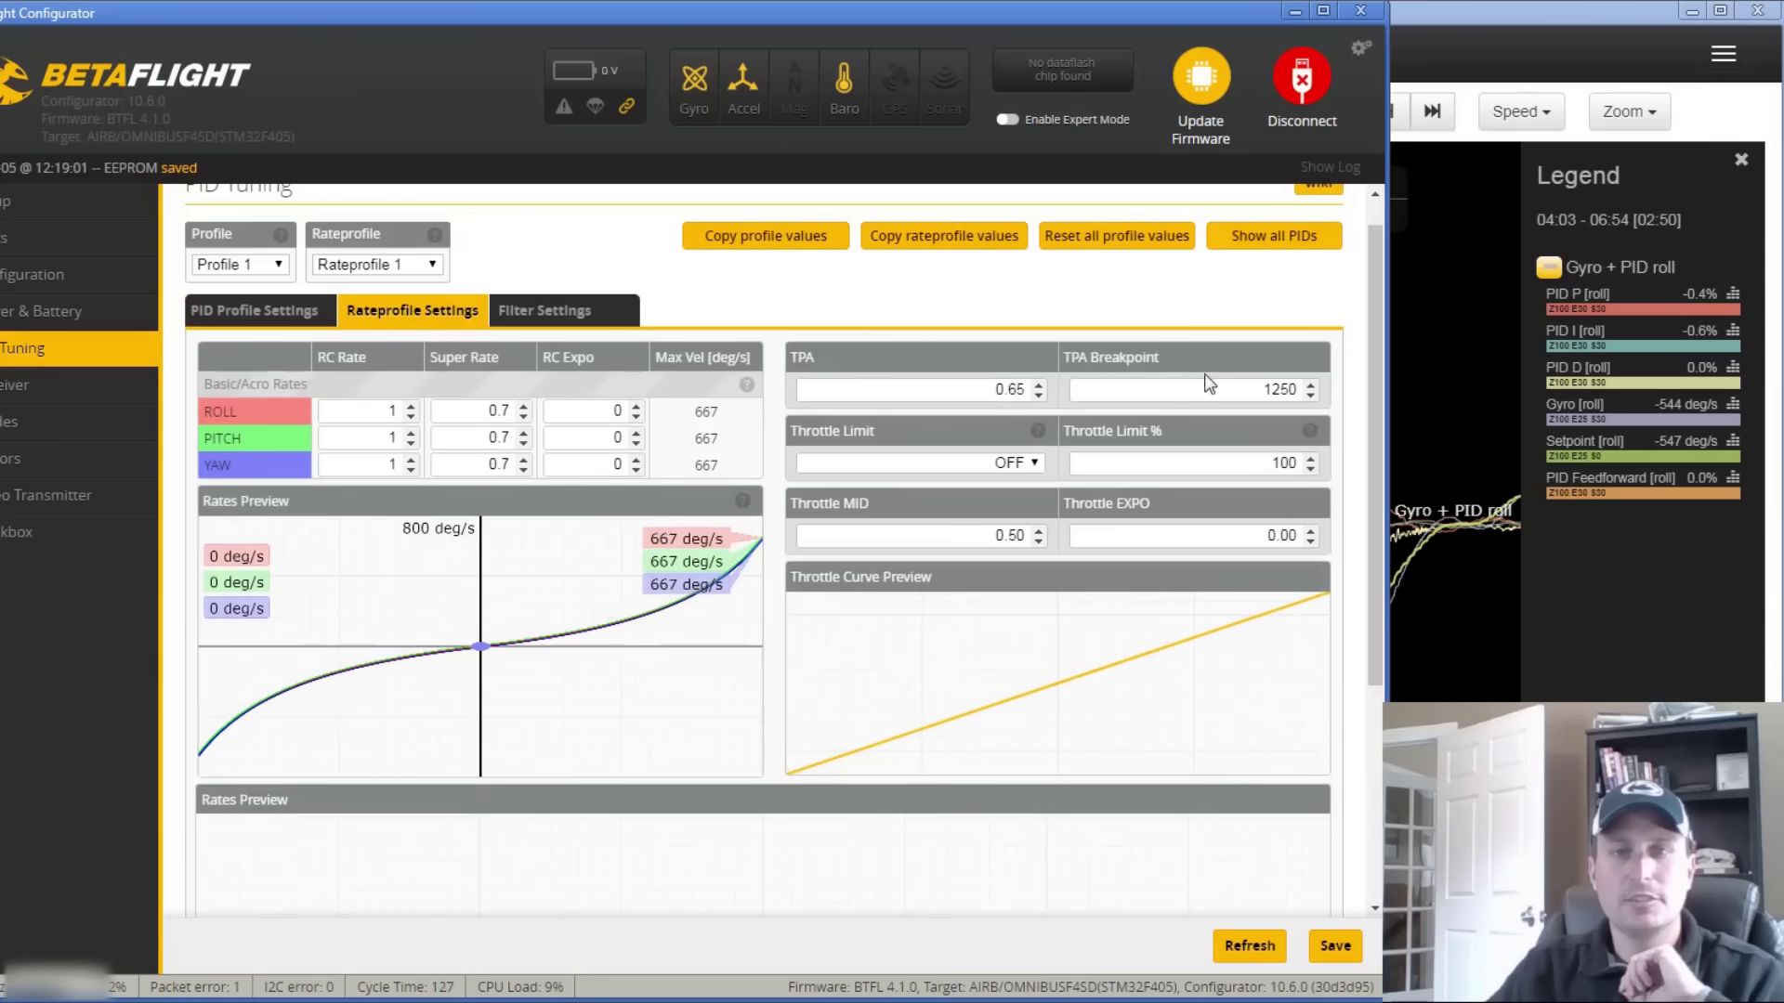
double_click(1269, 388)
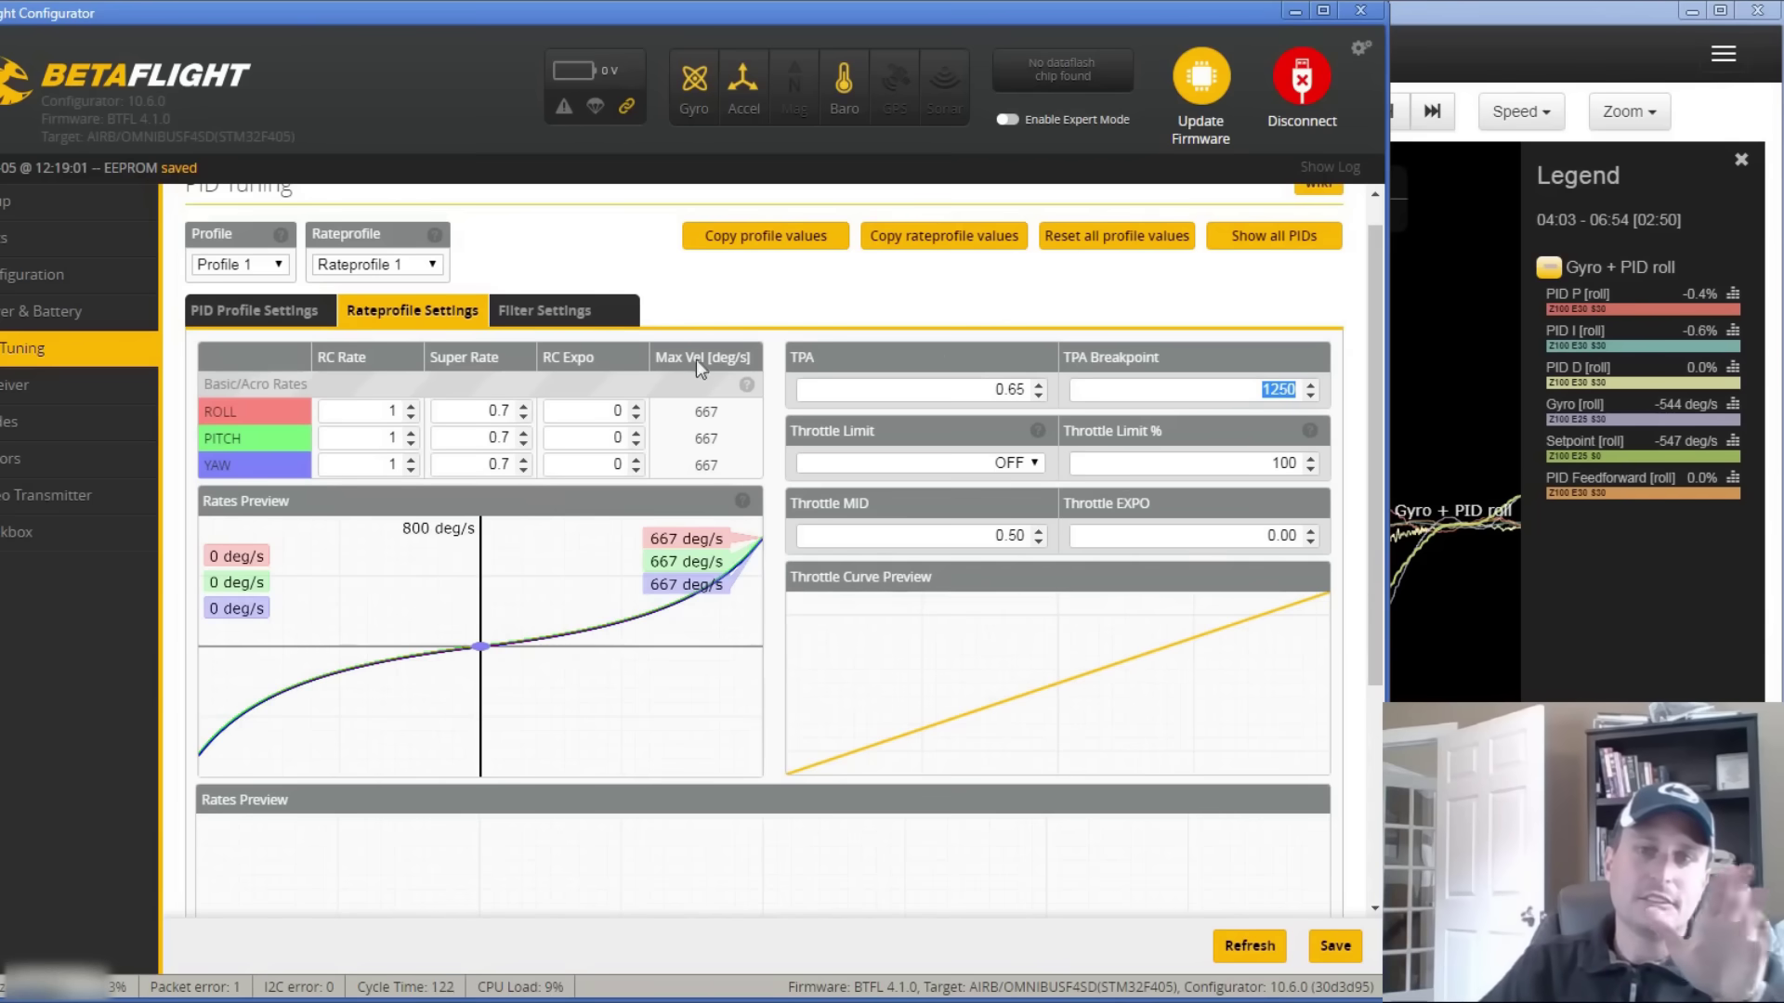
double_click(1006, 390)
double_click(1253, 388)
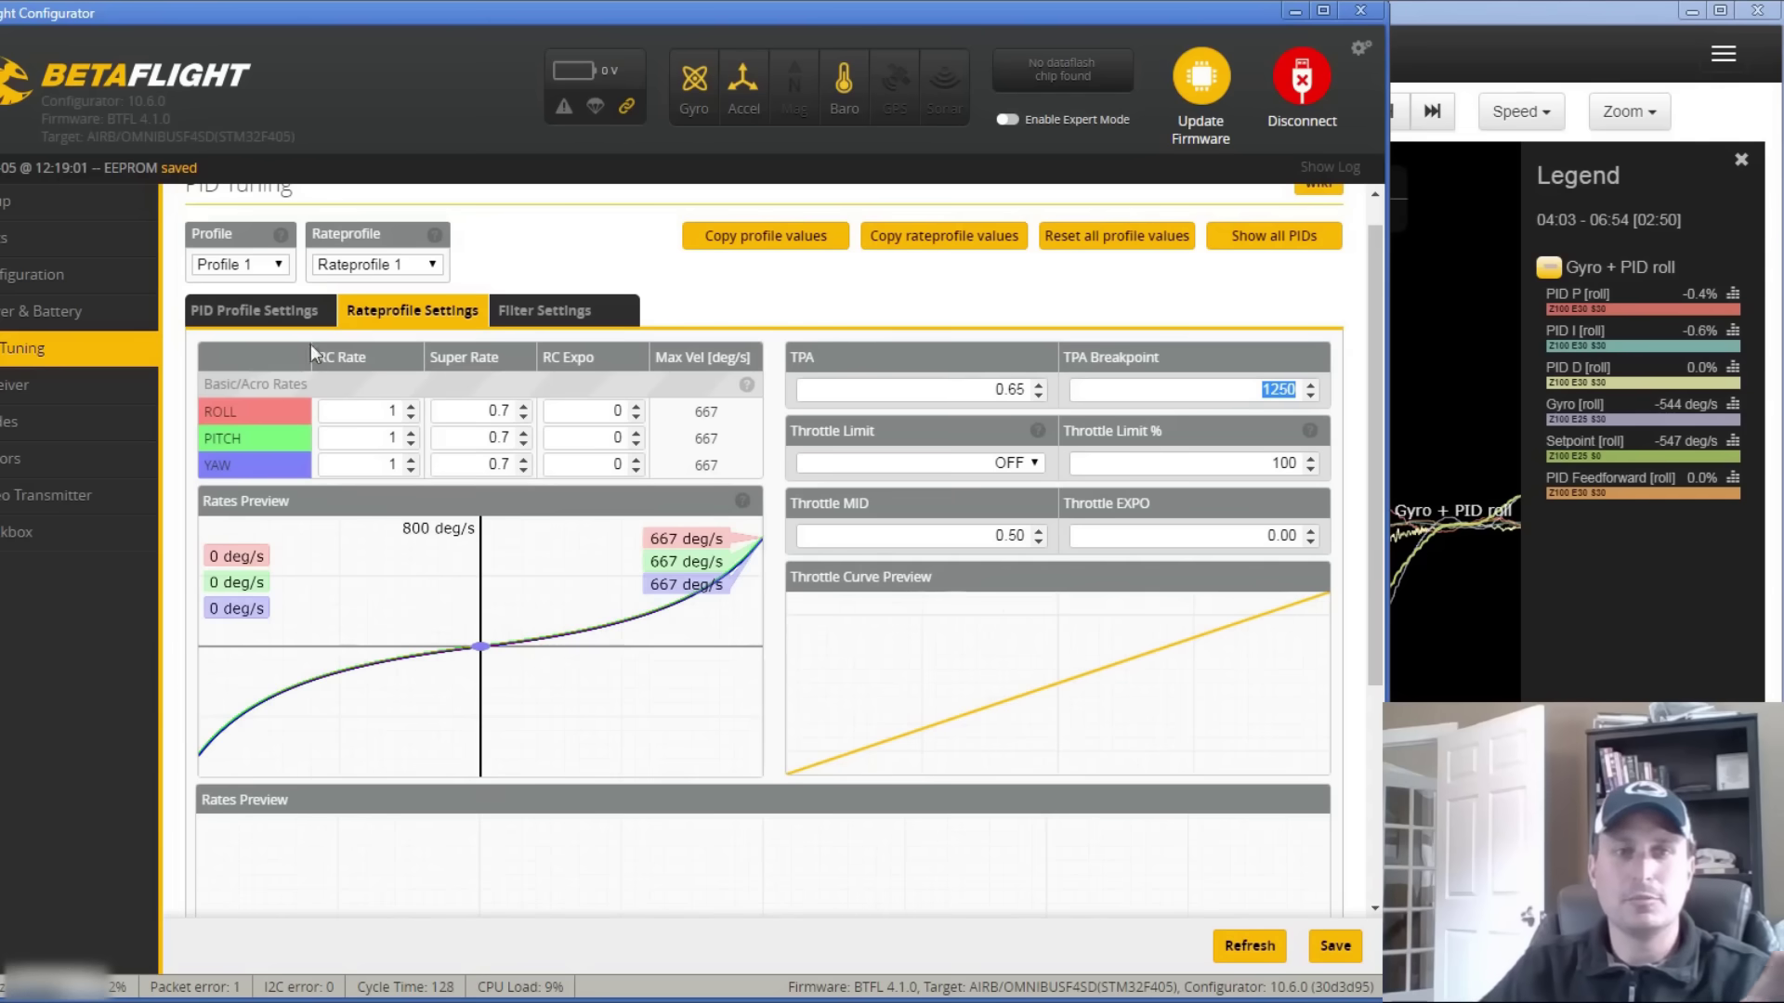
Compare PID Profile and Rateprofile settings, rechecking TPA 0.65 and breakpoint 1250 unchanged.
click(290, 316)
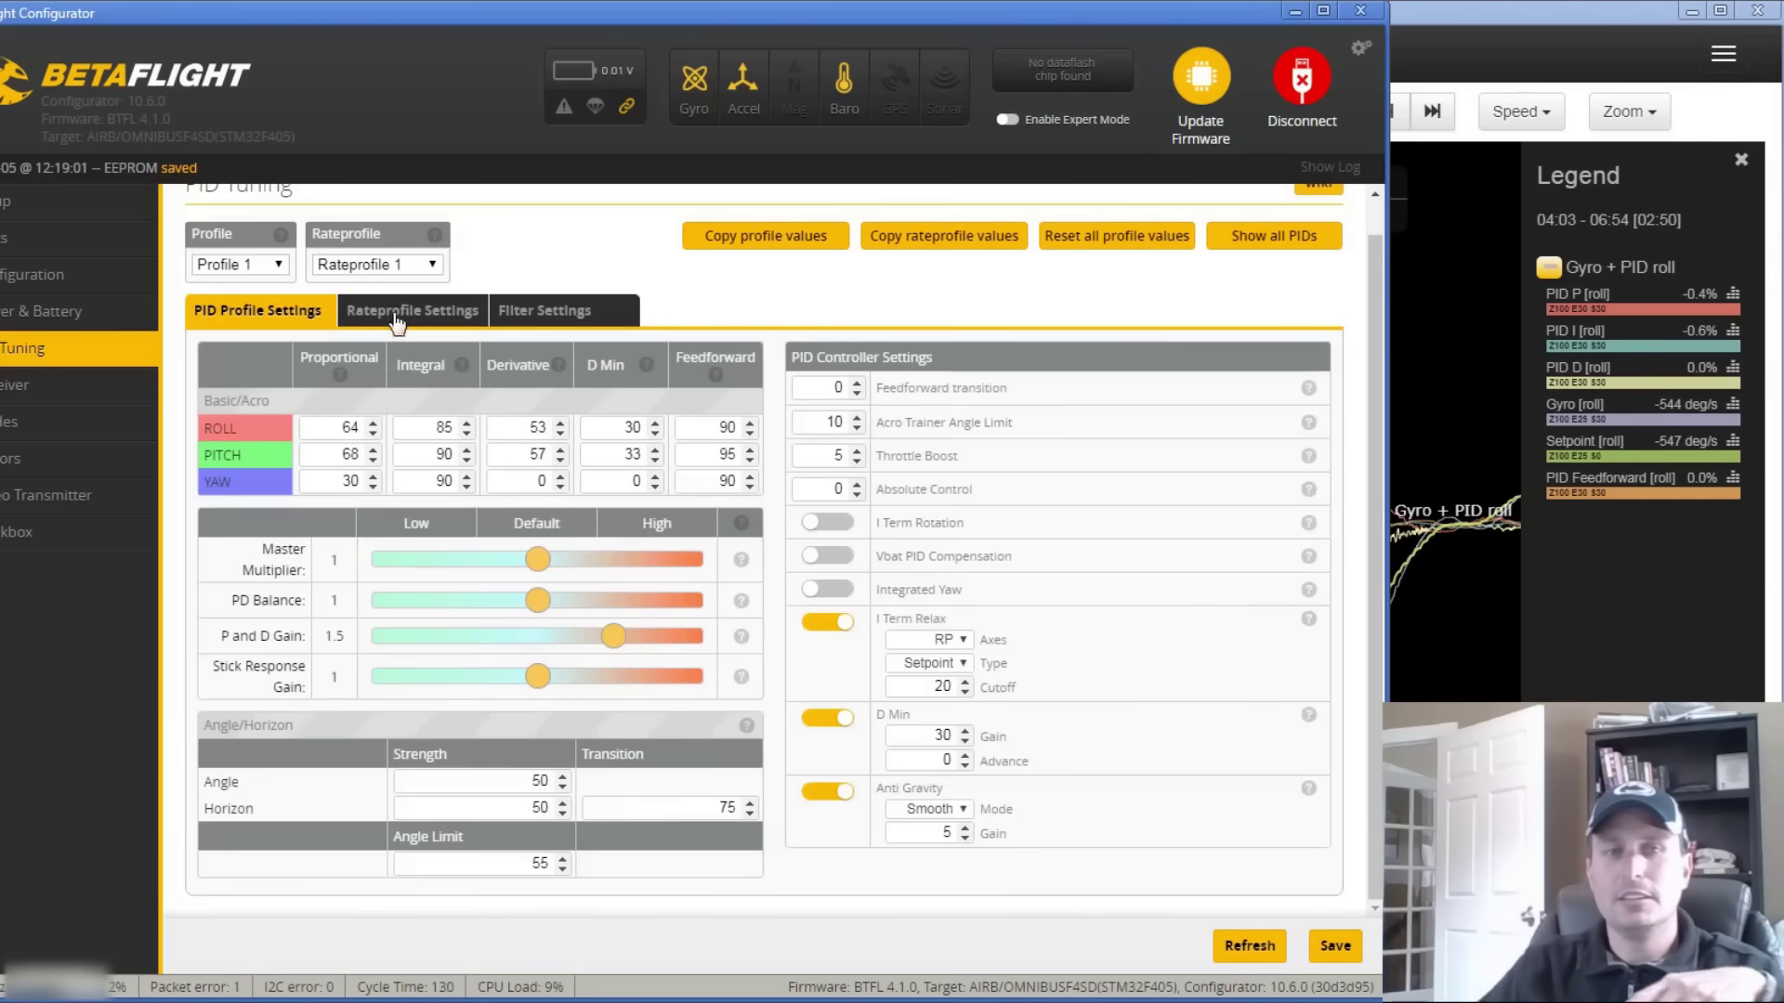
click(462, 316)
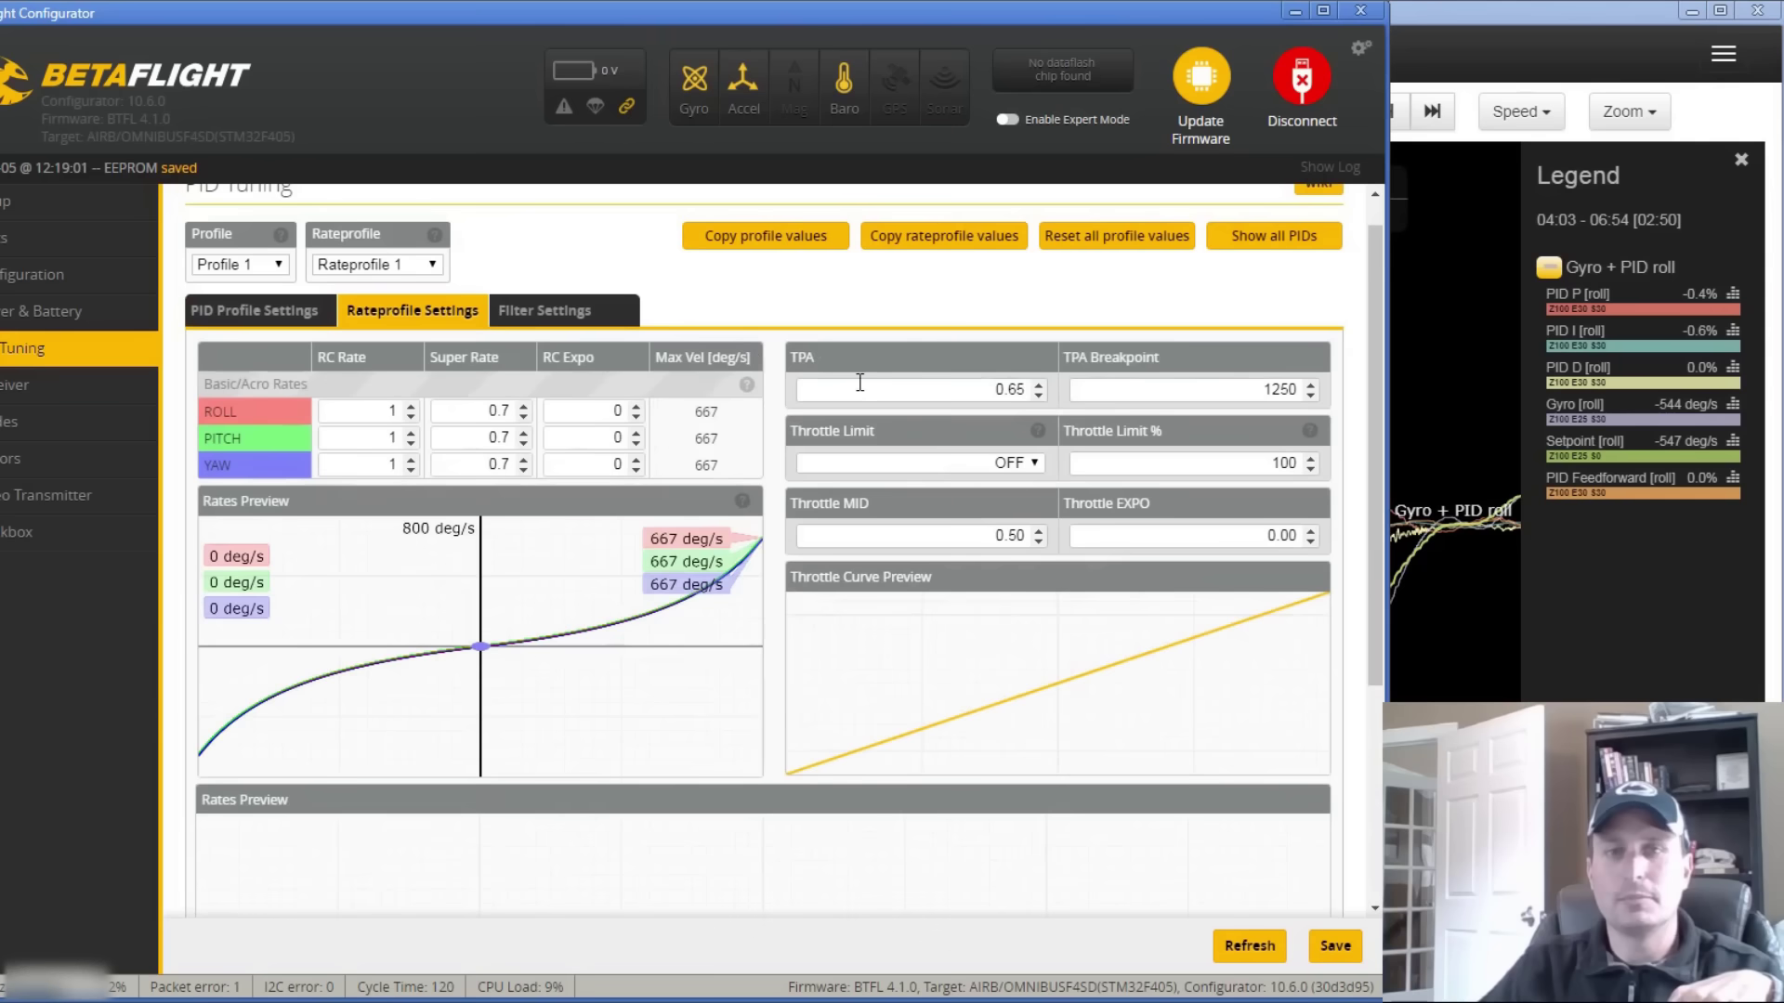
click(296, 312)
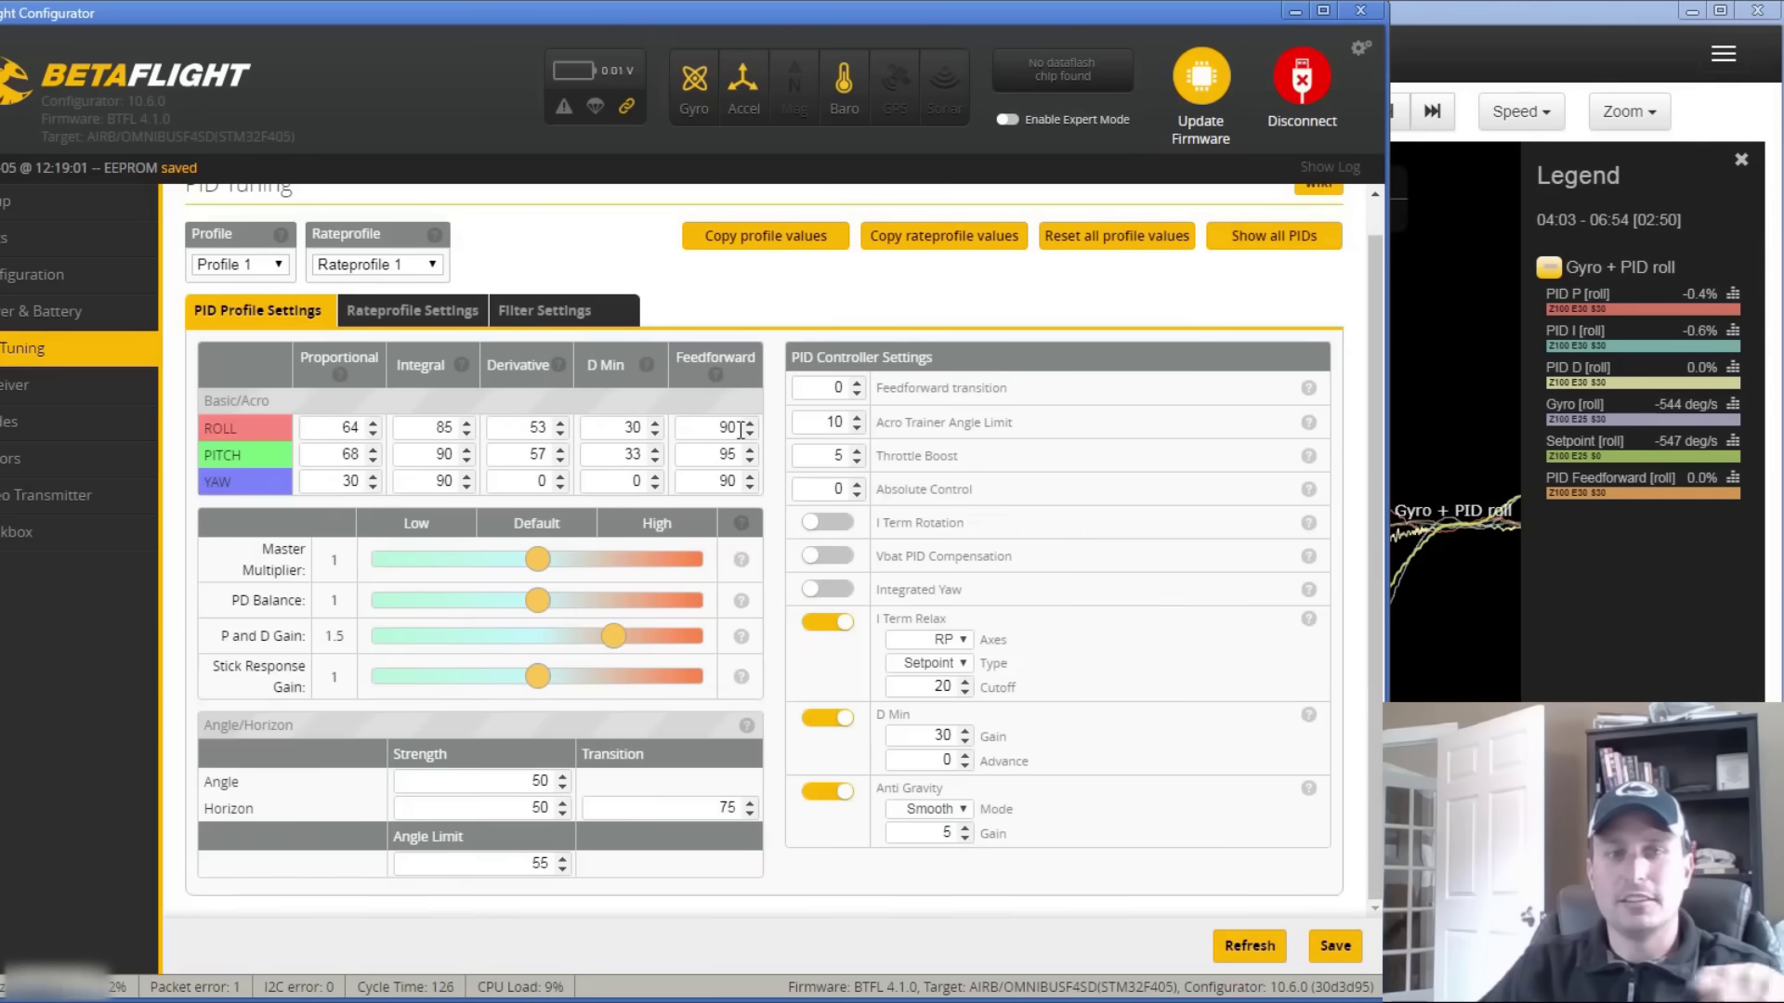
click(444, 313)
double_click(1275, 389)
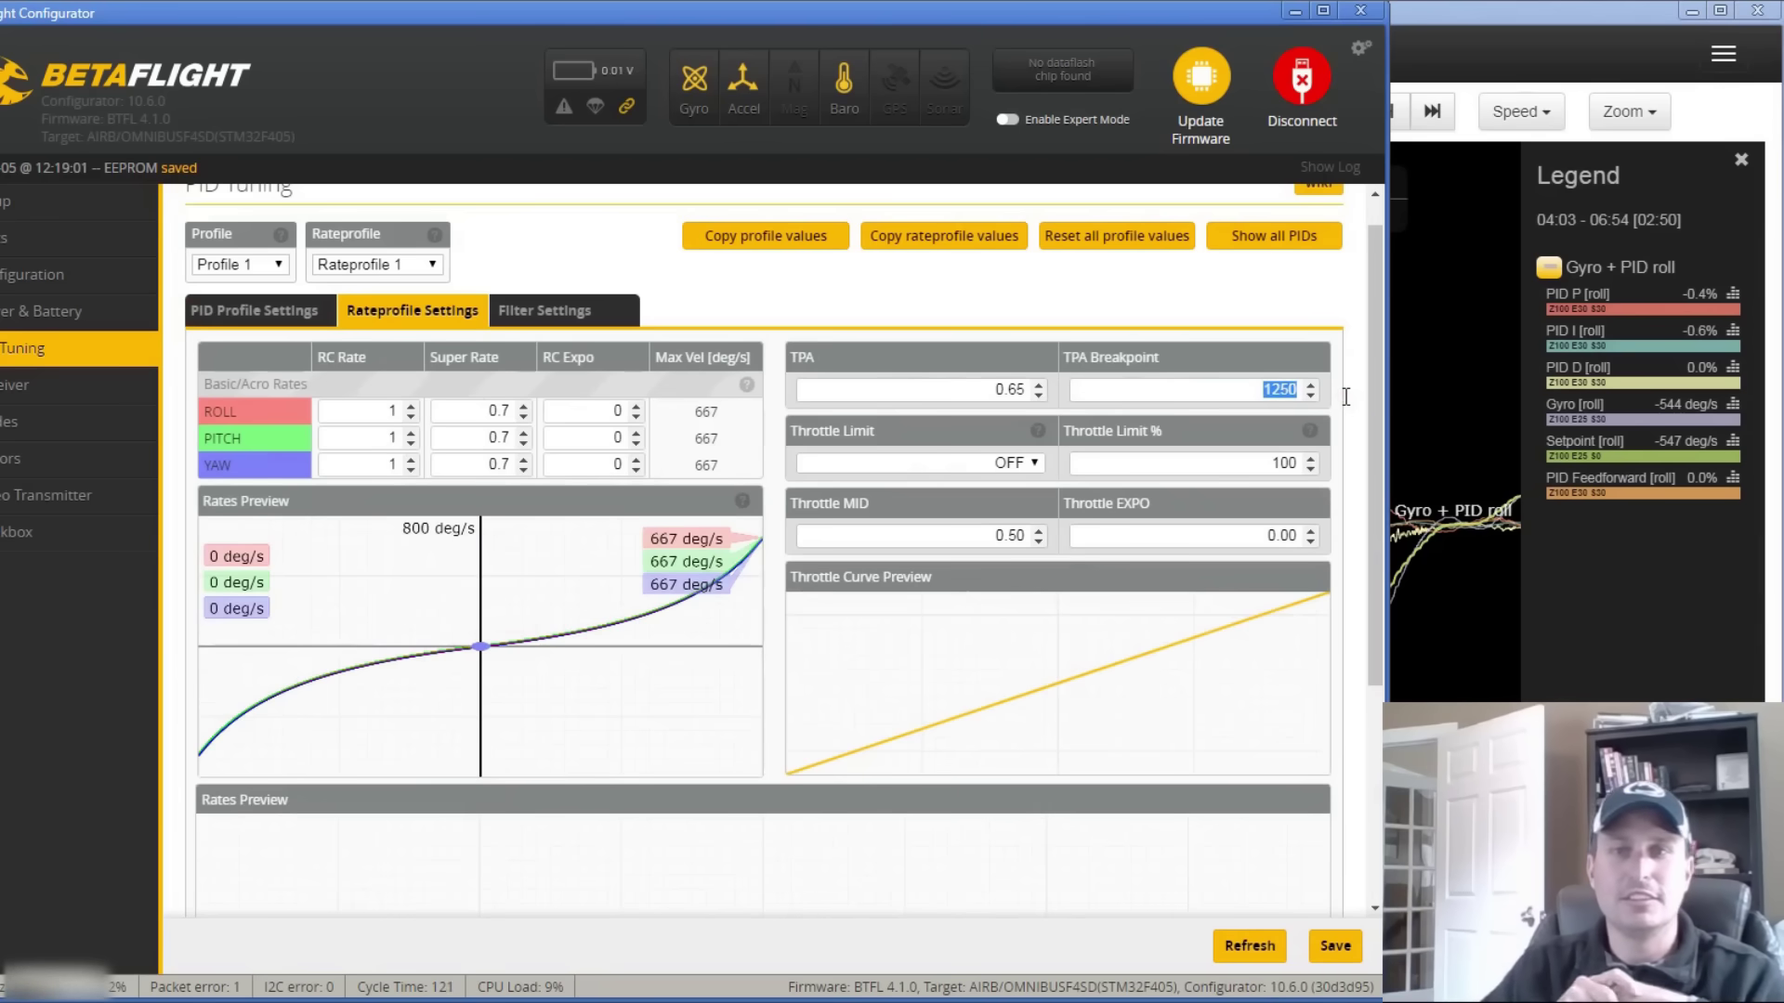
key(shift+Tab)
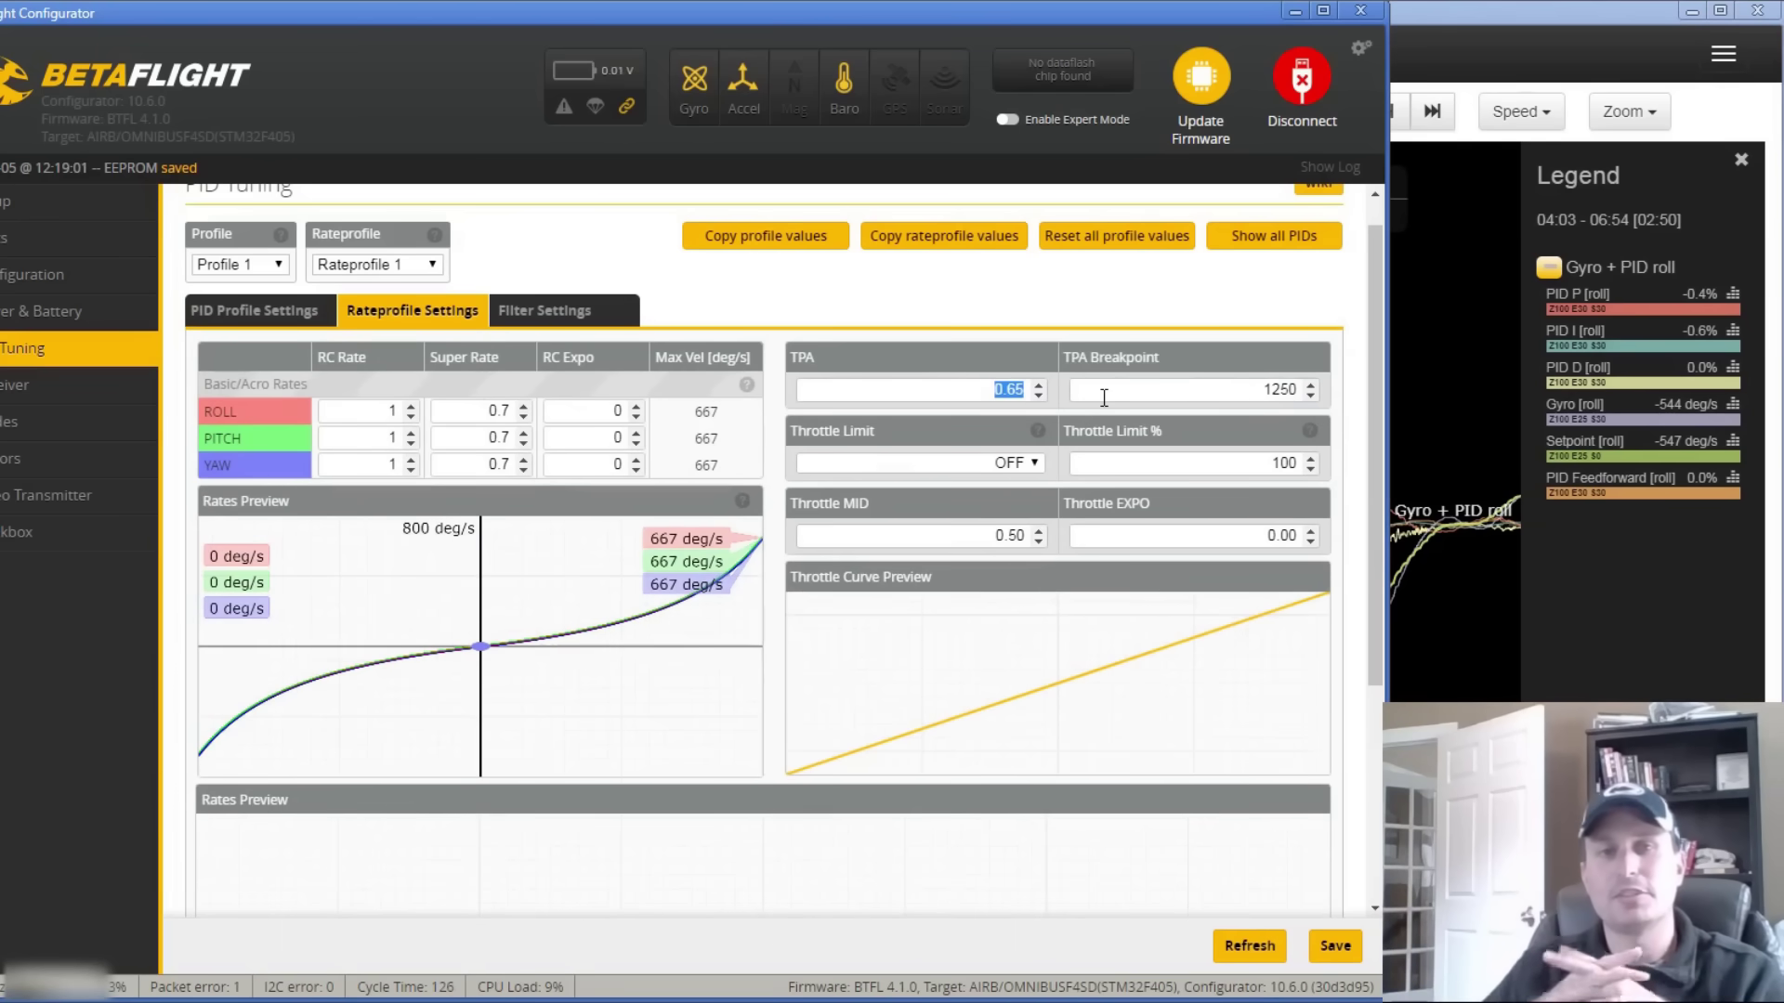
click(1006, 395)
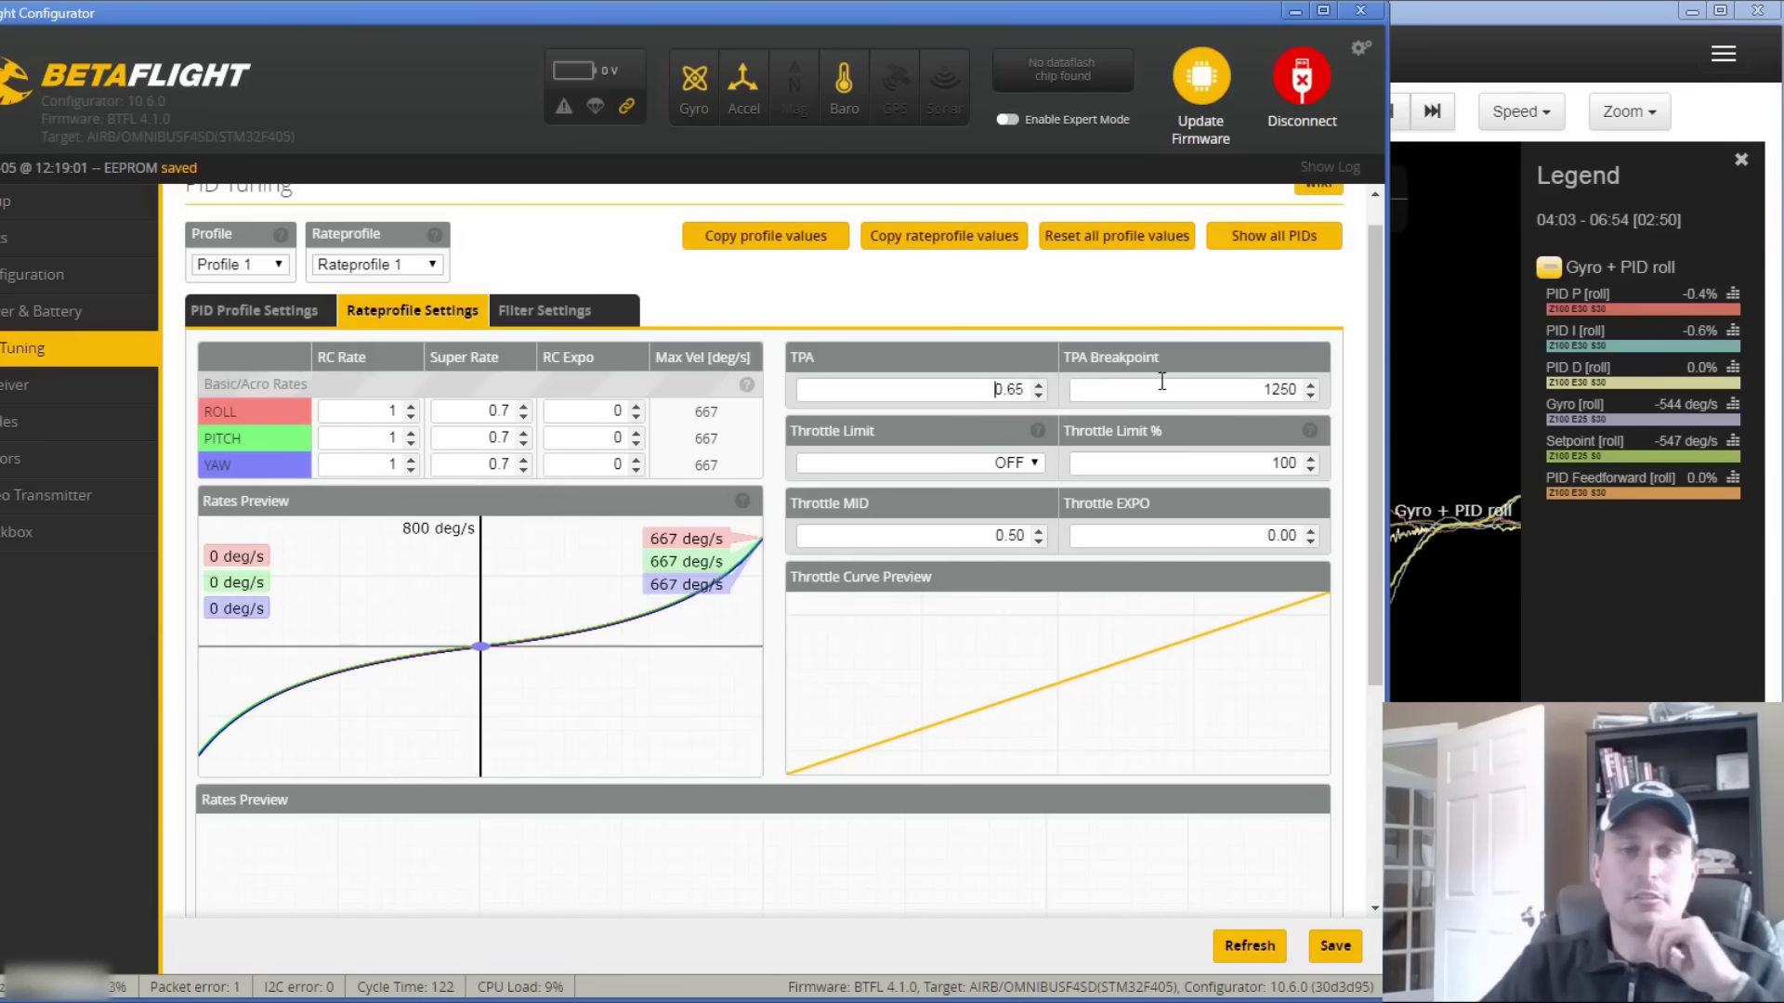
click(583, 321)
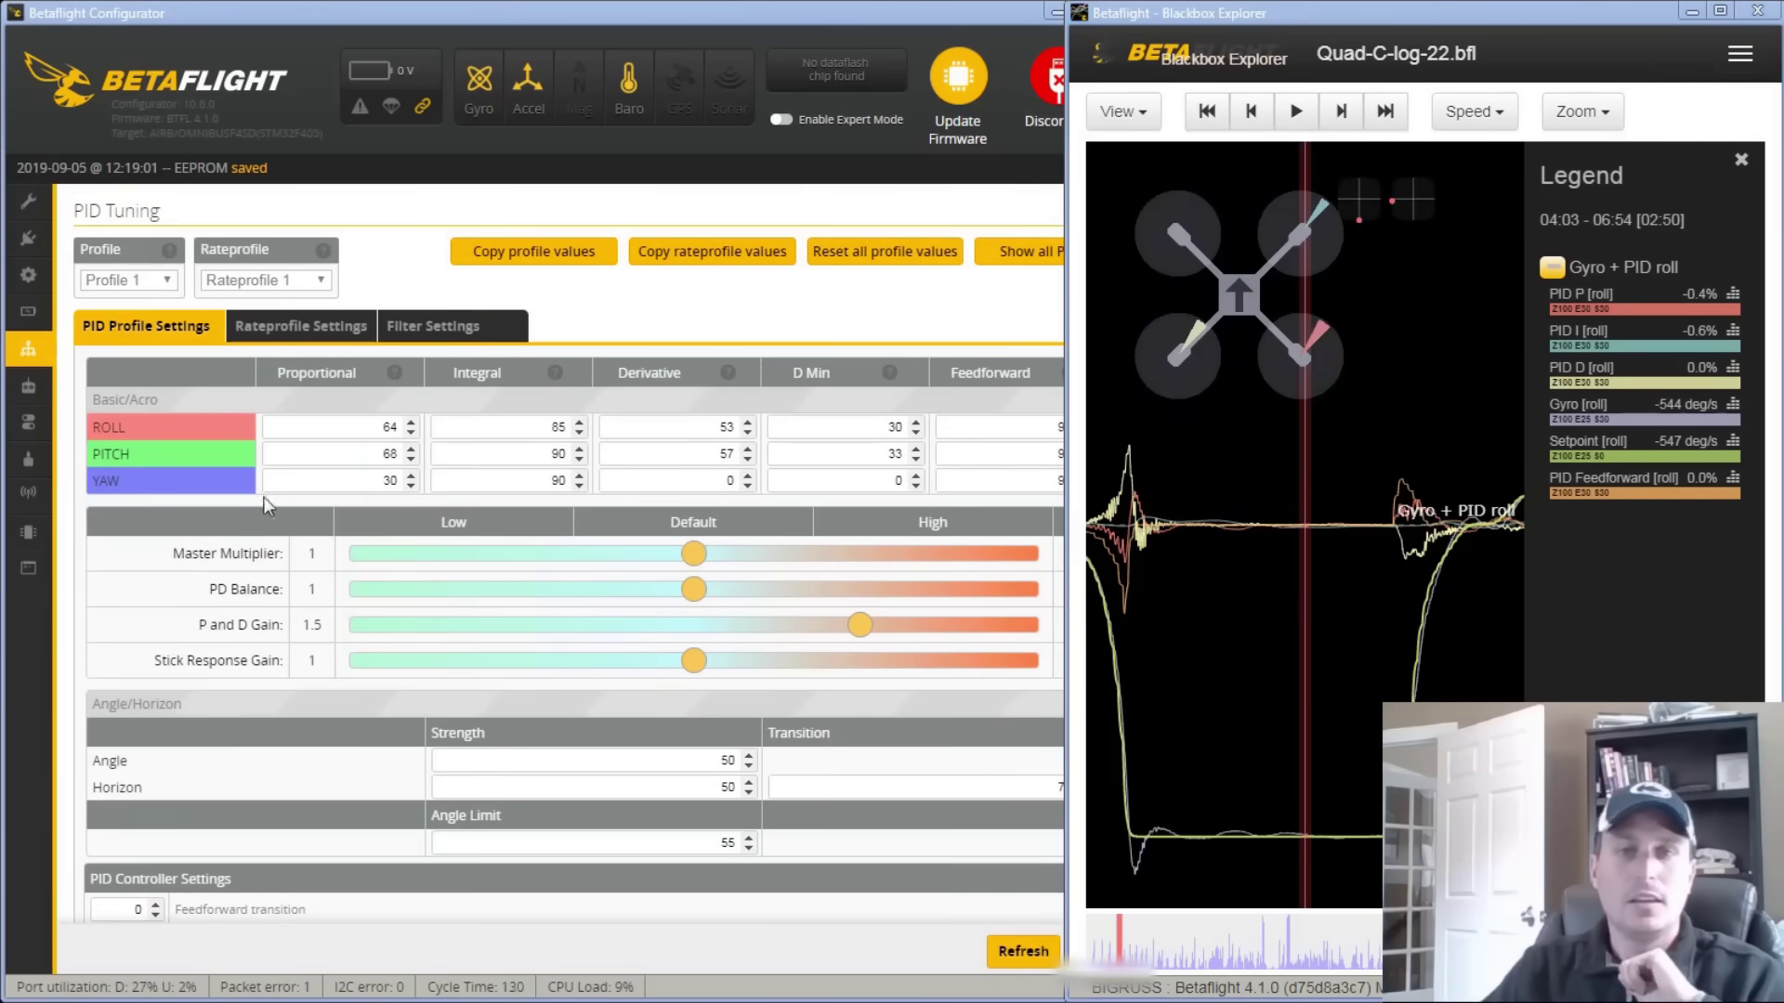